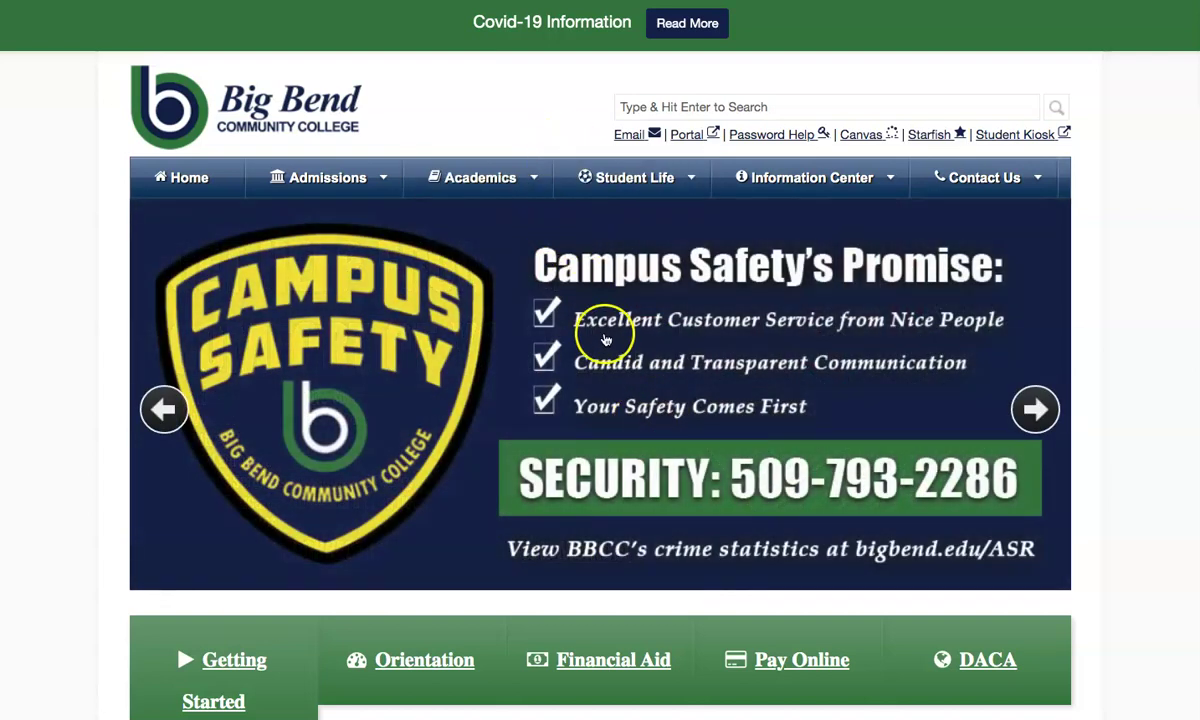
Show the college's academic links menu on the BBCC homepage
click(433, 177)
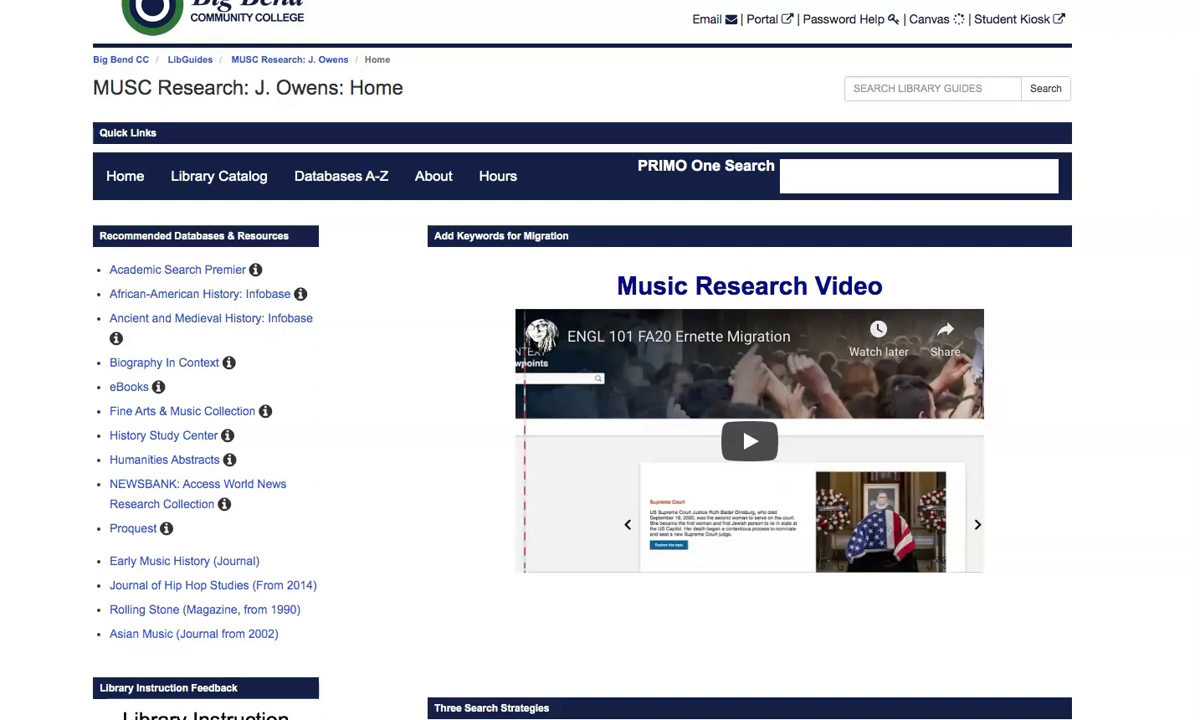
click(1146, 27)
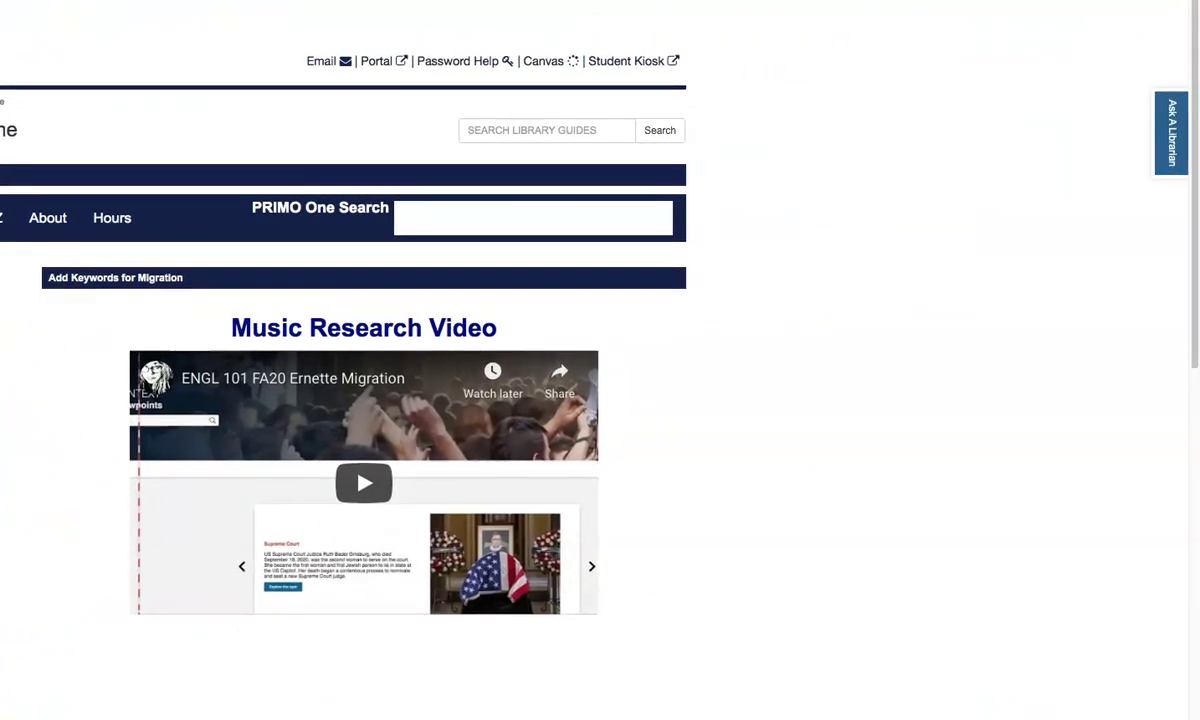
click(1140, 8)
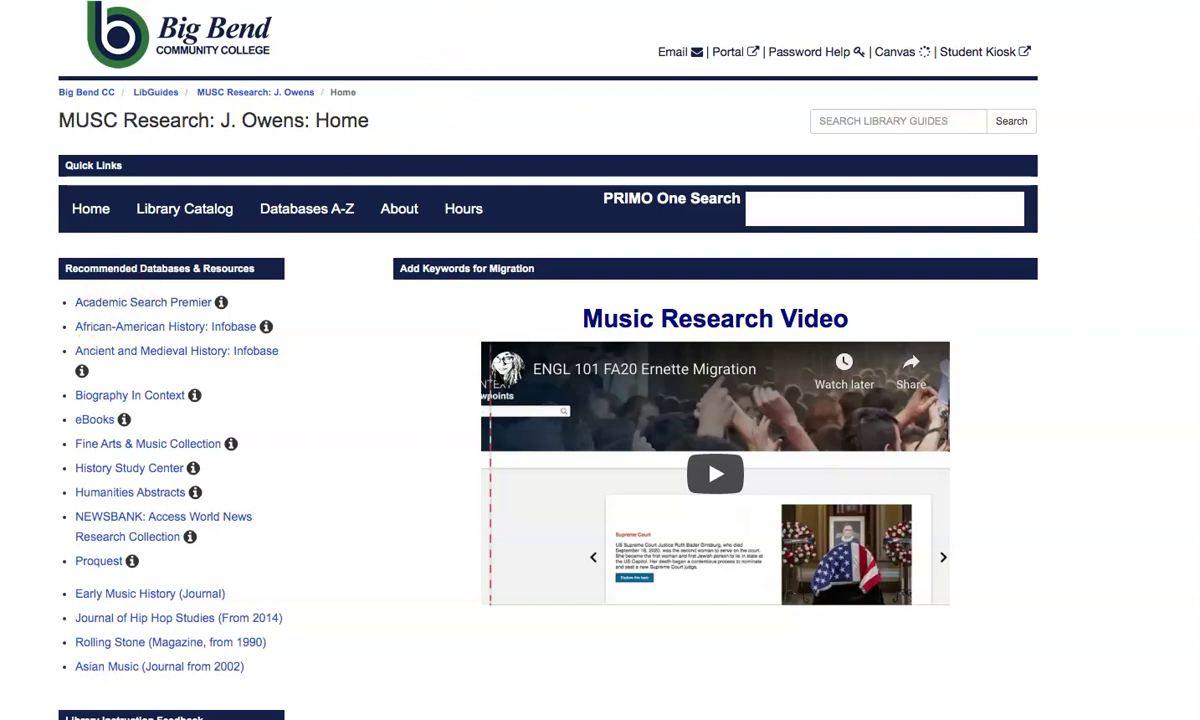
Scroll down the guide page to the Three Search Strategies box and feedback form
scroll(477, 20, down, 5)
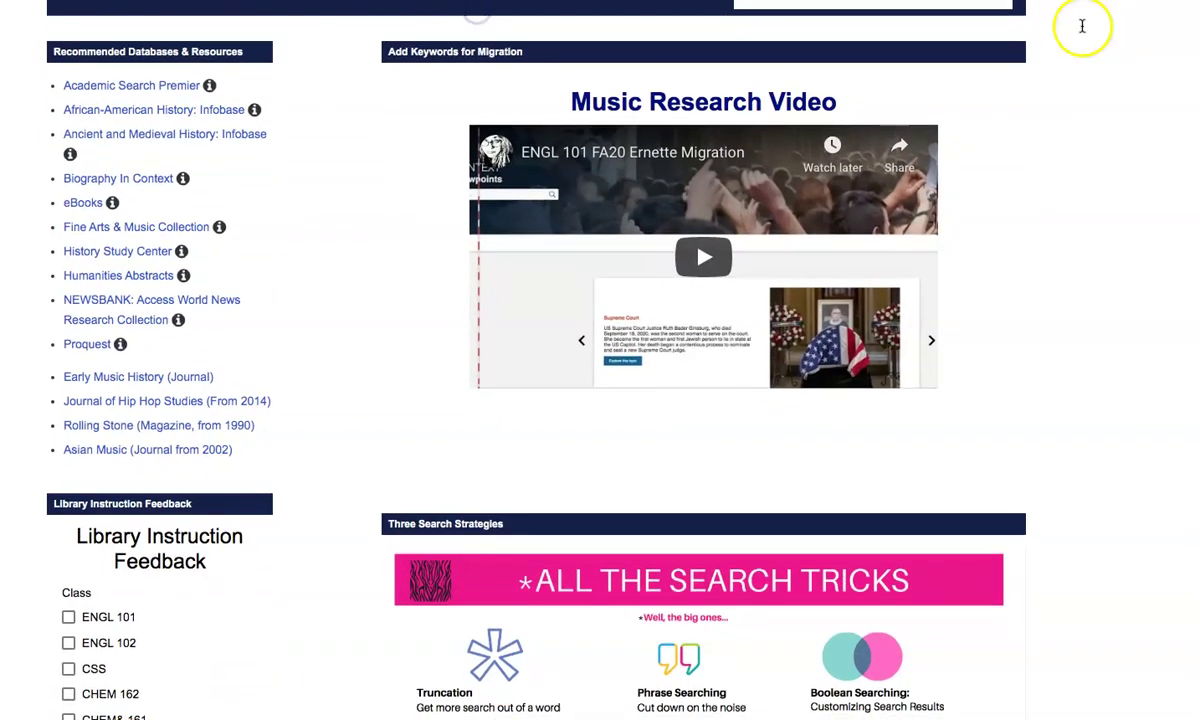
scroll(600, 360, down, 5)
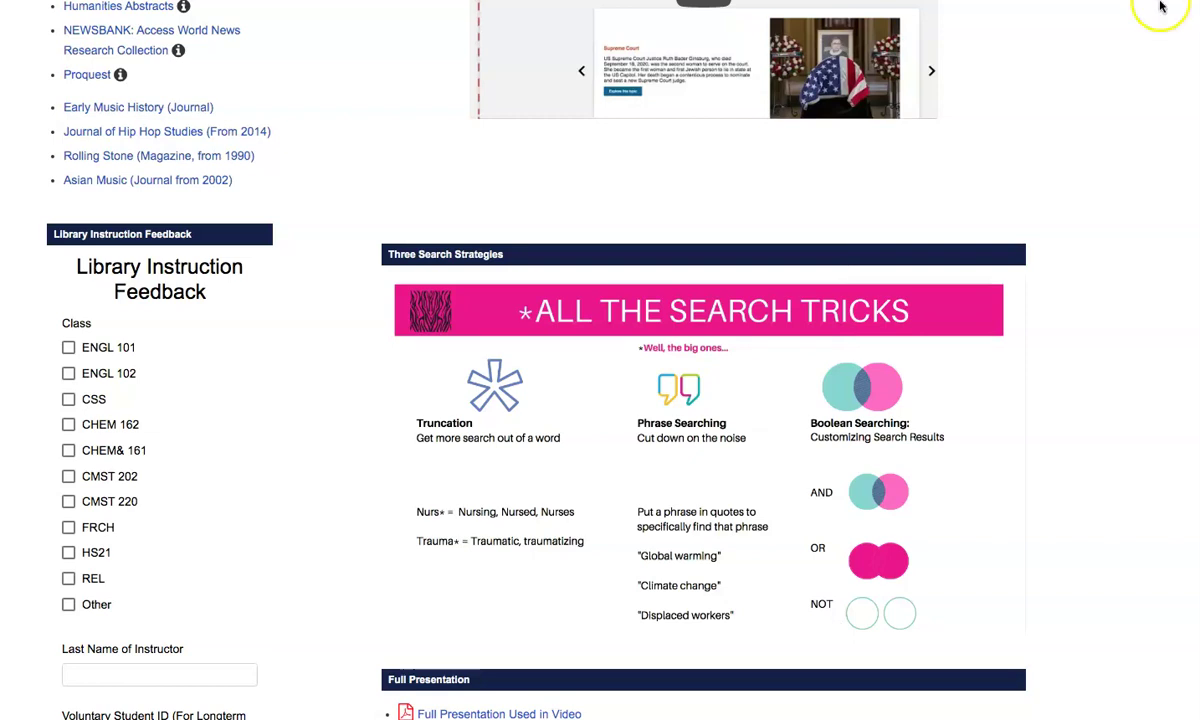
Open Academic Search Premier from the guide's Recommended Databases list
scroll(1090, 14, up, 3)
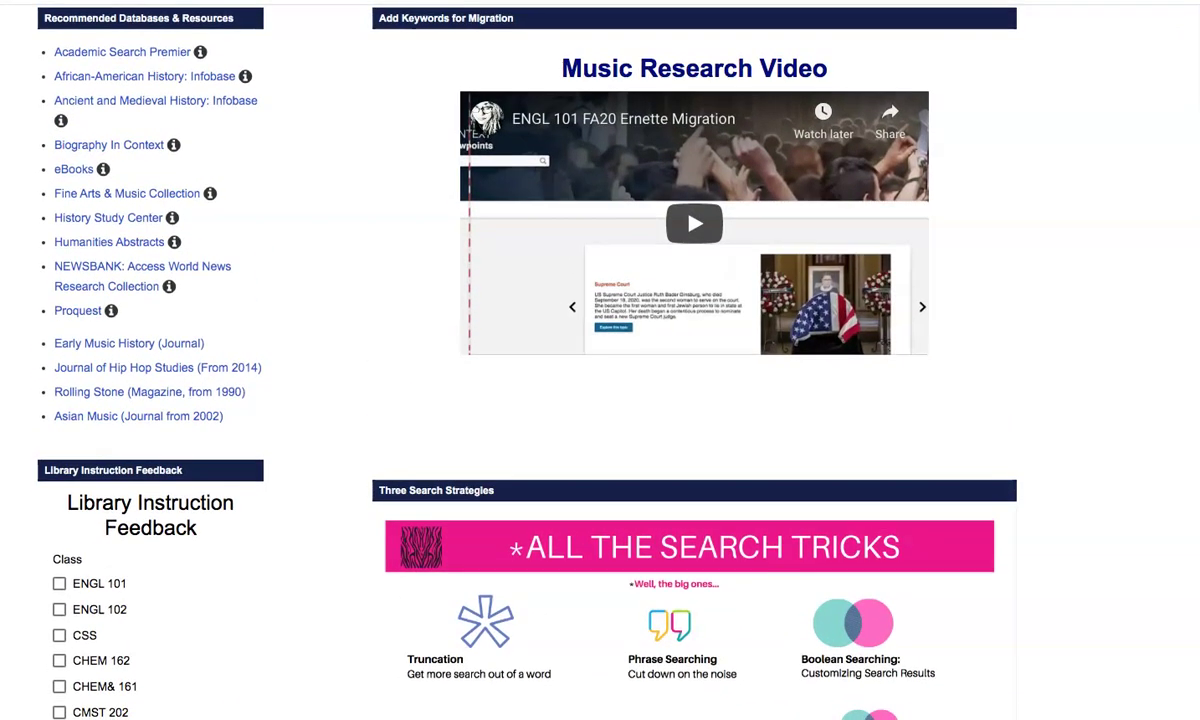
scroll(1090, 14, down, 1)
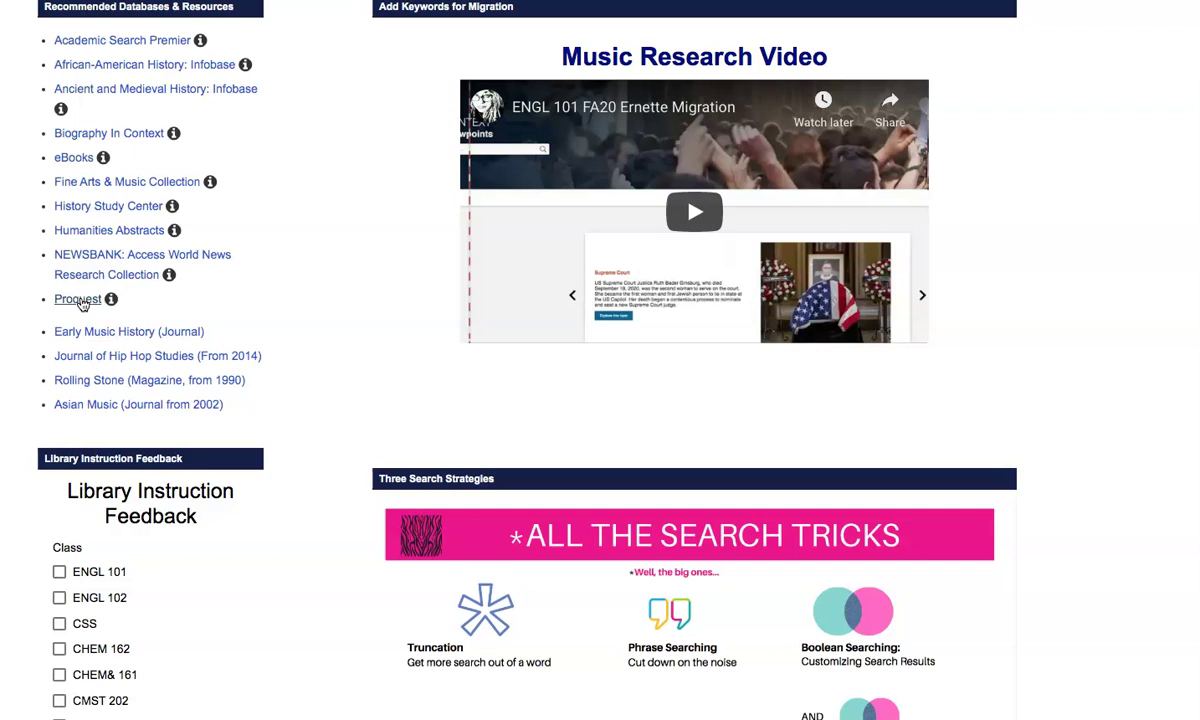
click(62, 37)
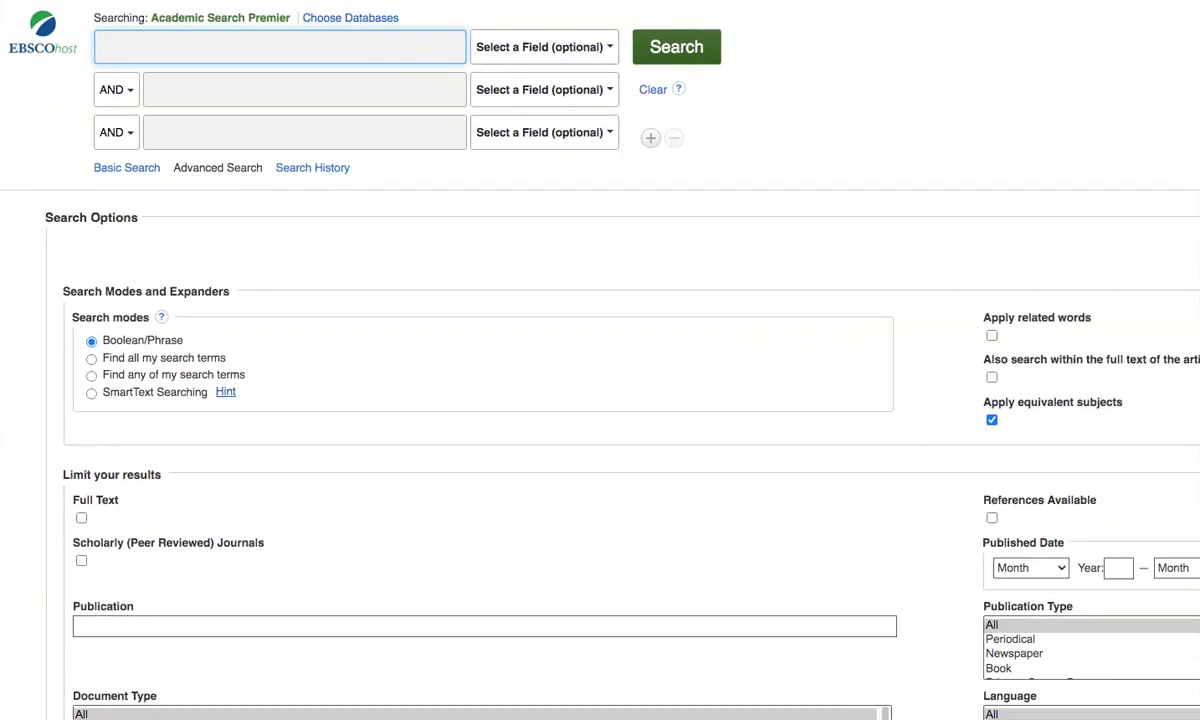
Search for 'live aid queen', apply the Full Text limiter, then select 'live aid' in the query
click(108, 49)
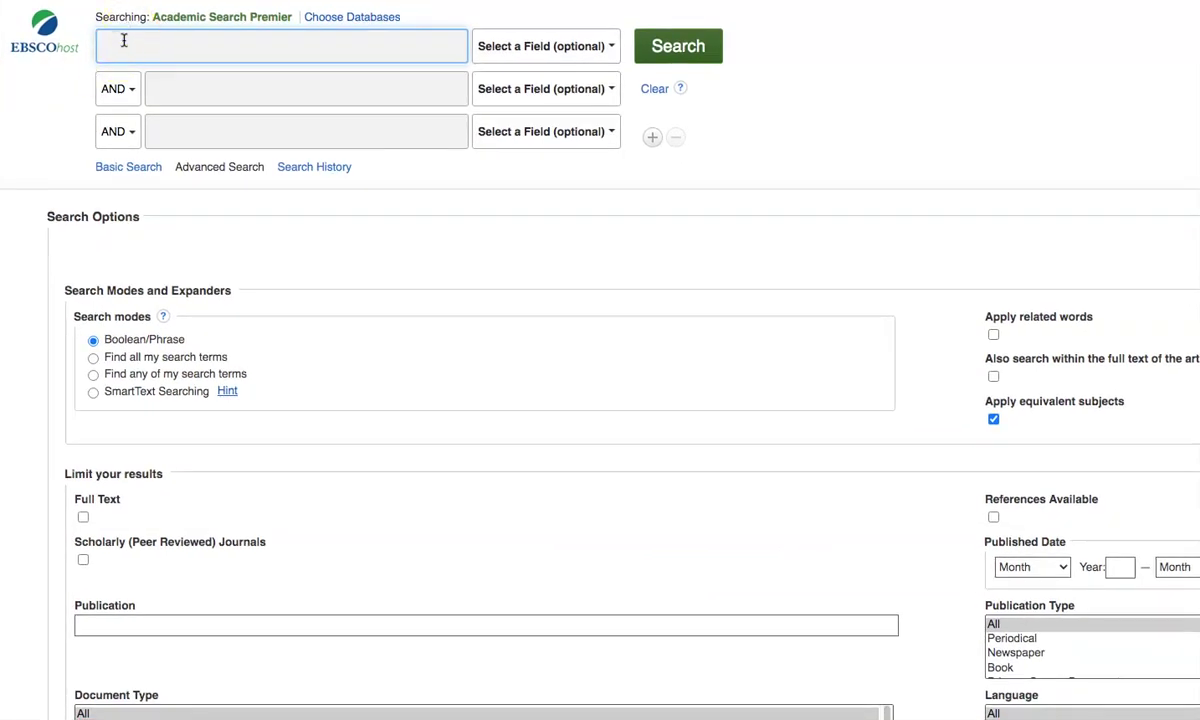
text(live aid queen)
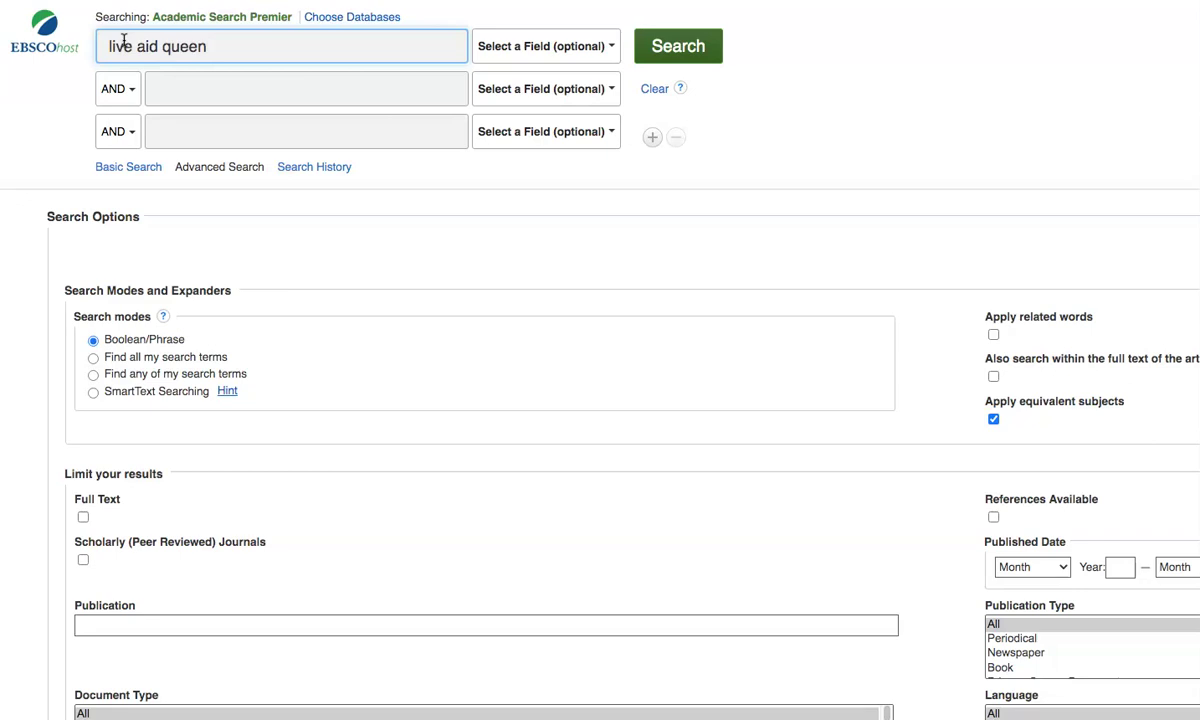
key(Return)
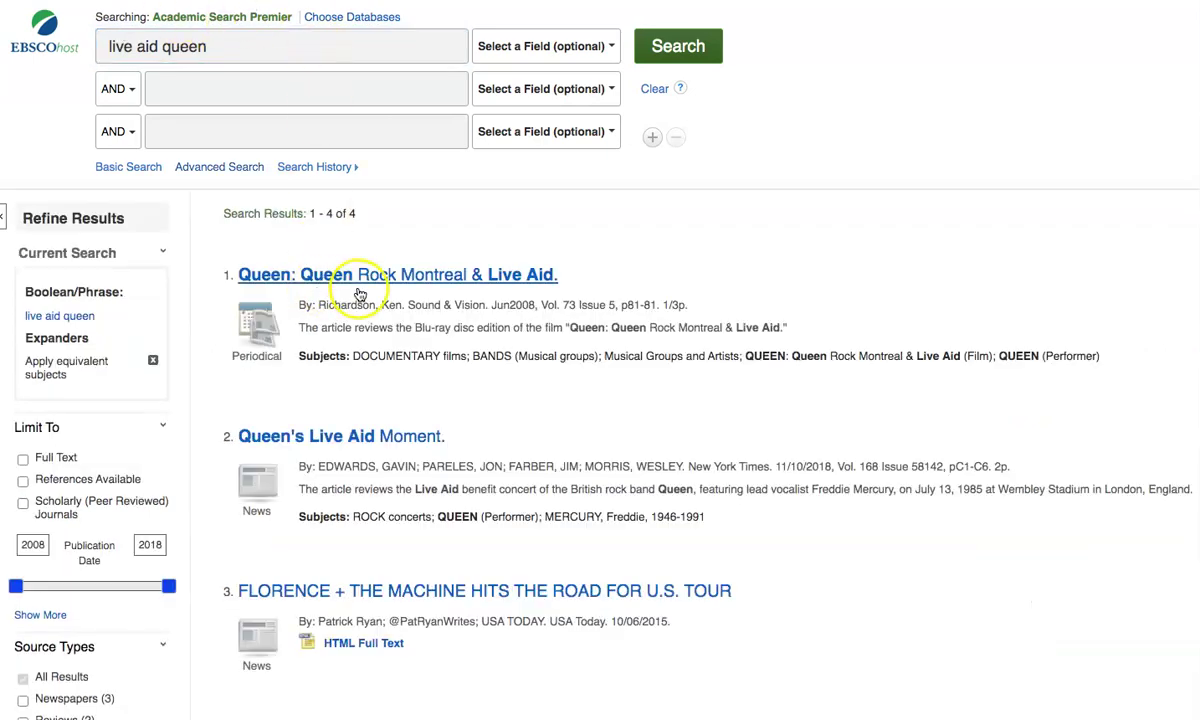
click(23, 459)
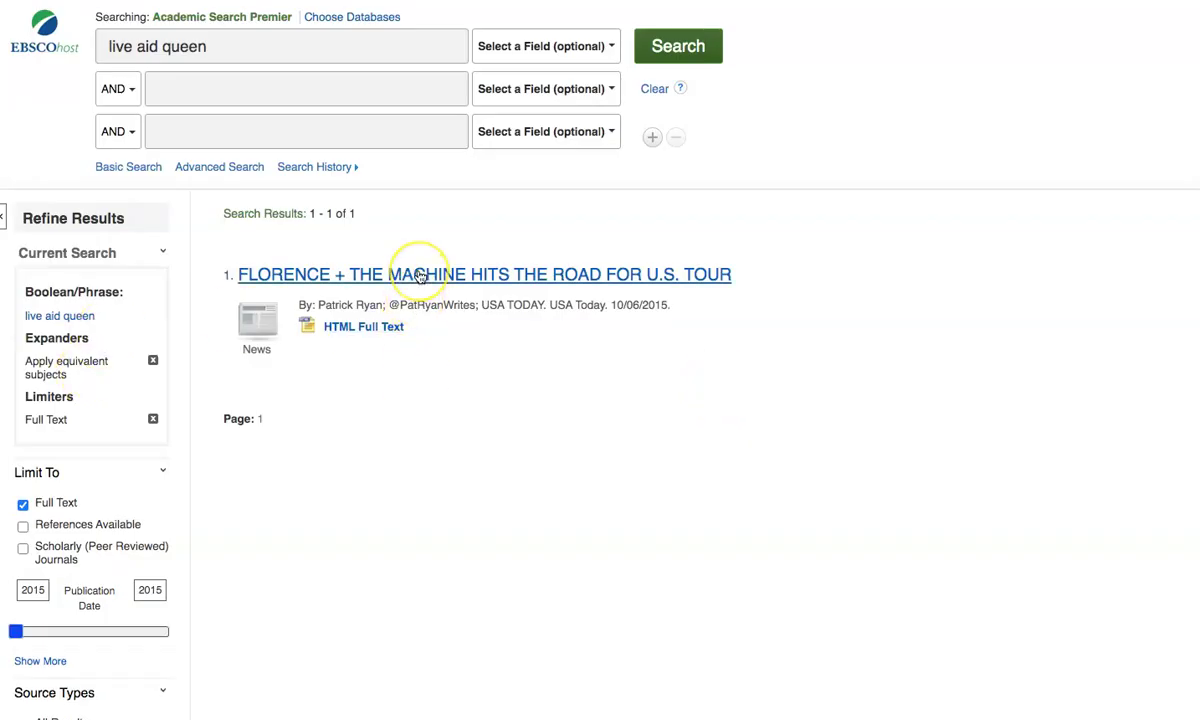
click(121, 45)
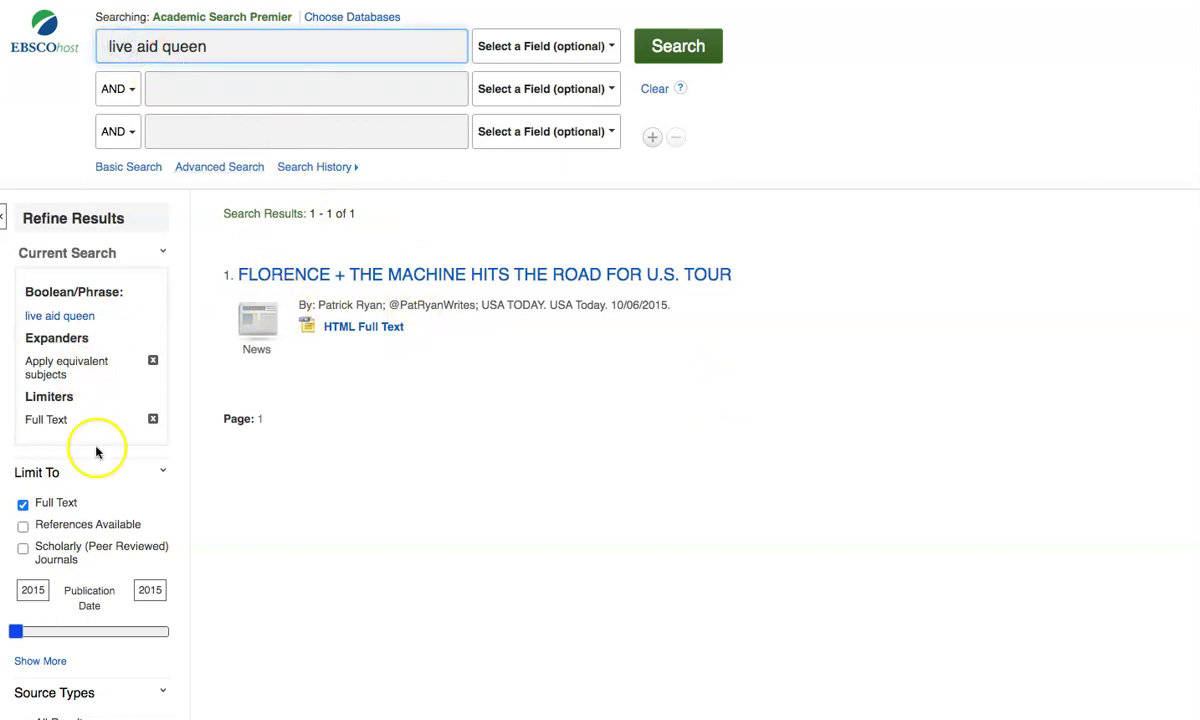
drag(158, 46, 72, 44)
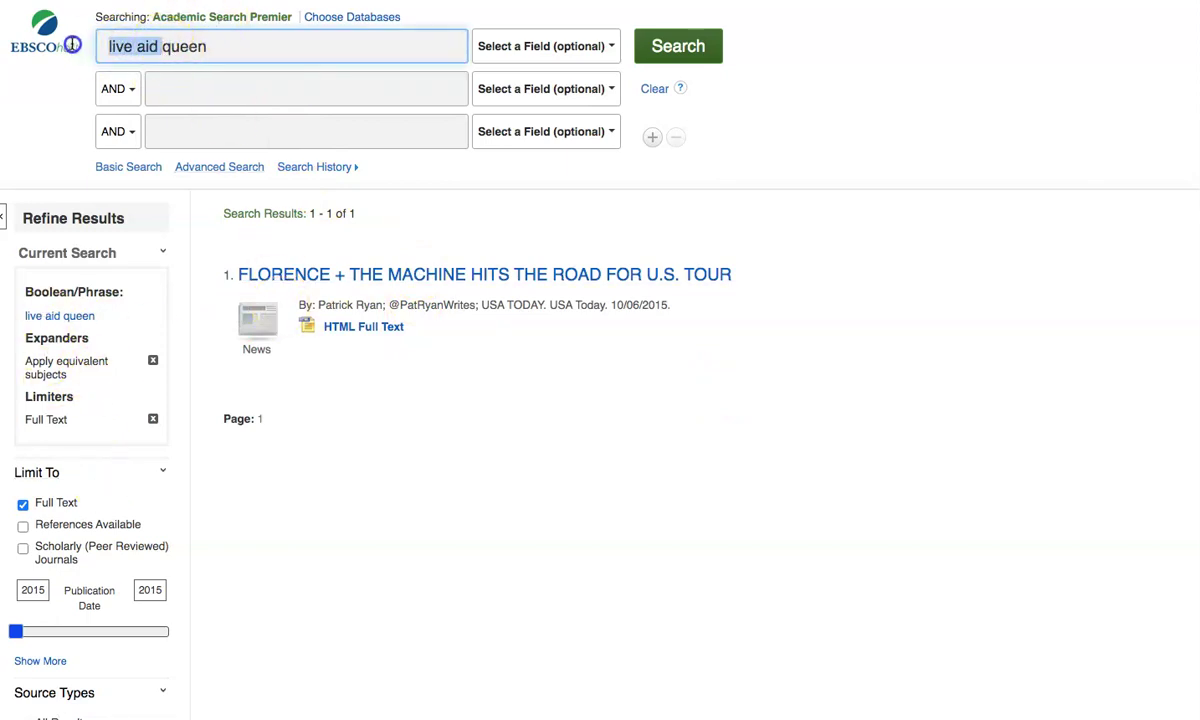
Search for 'queen' AND 'freddy mercury' and browse the full-text results
key(BackSpace)
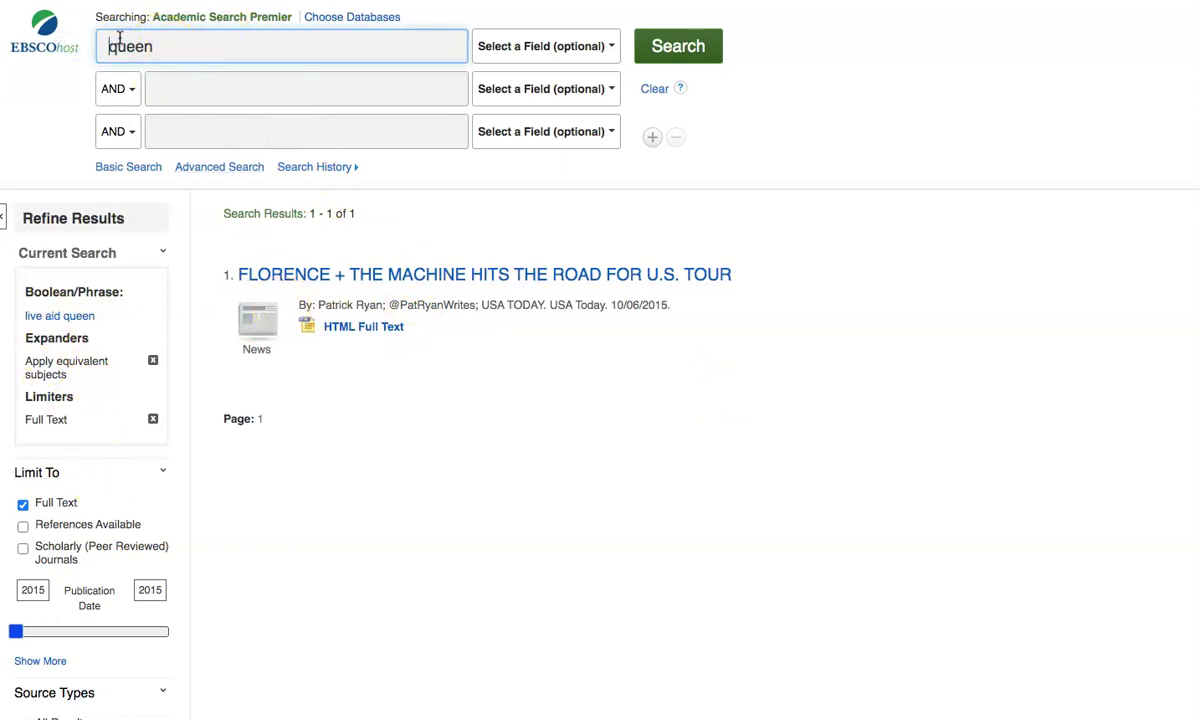
click(281, 96)
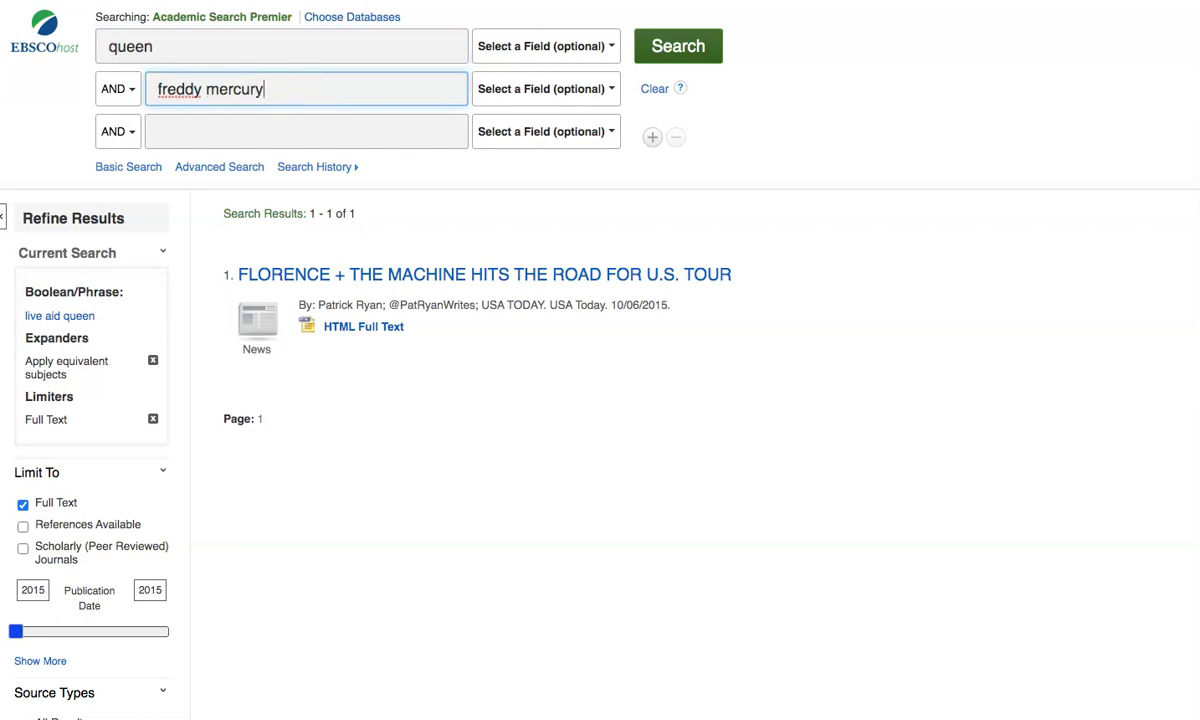
text(freddy mercury)
click(695, 50)
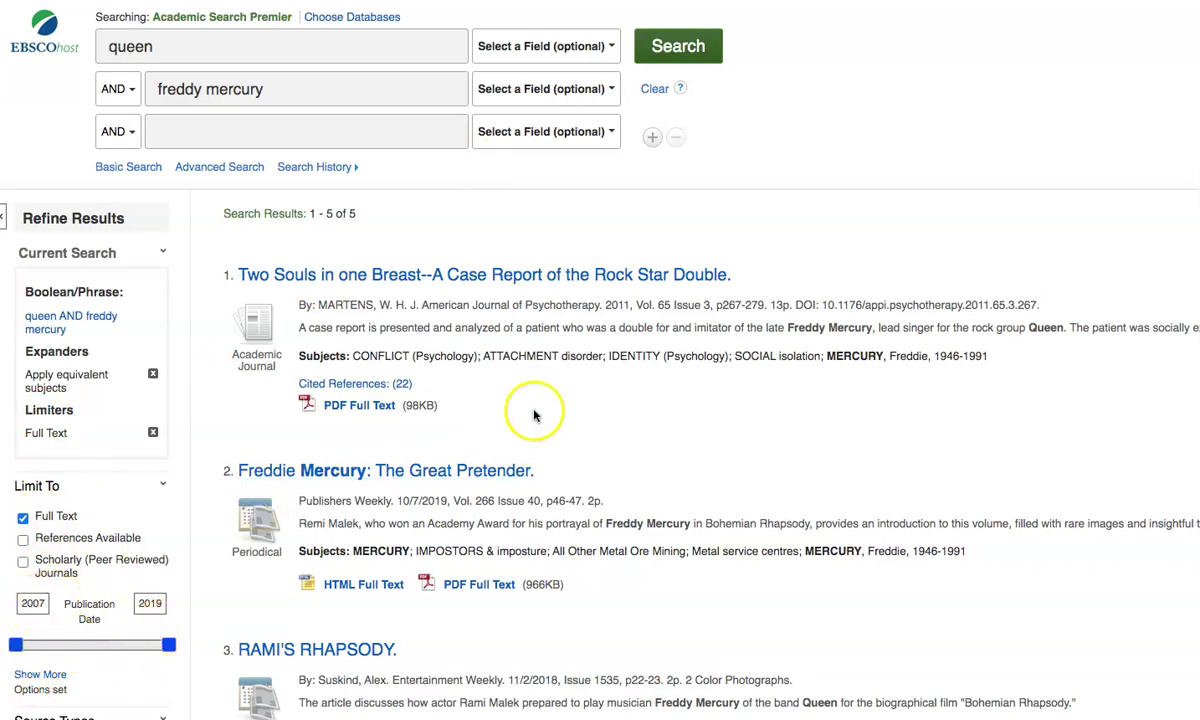
scroll(590, 405, down, 3)
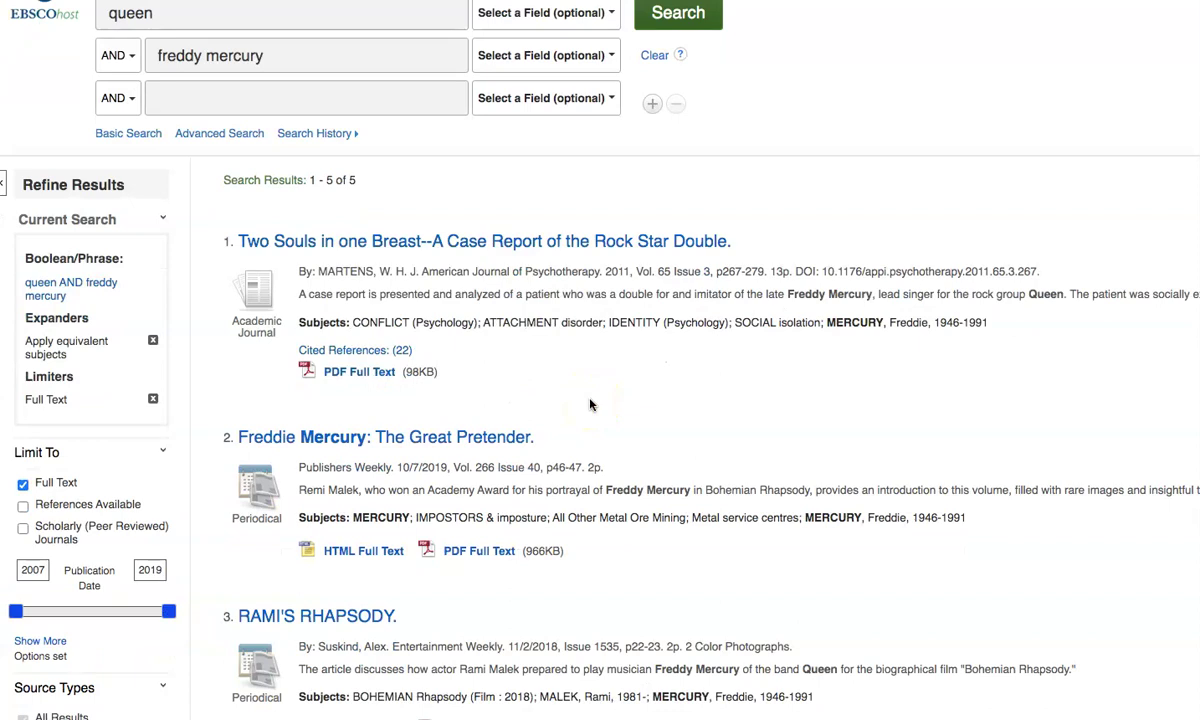
scroll(590, 405, down, 1)
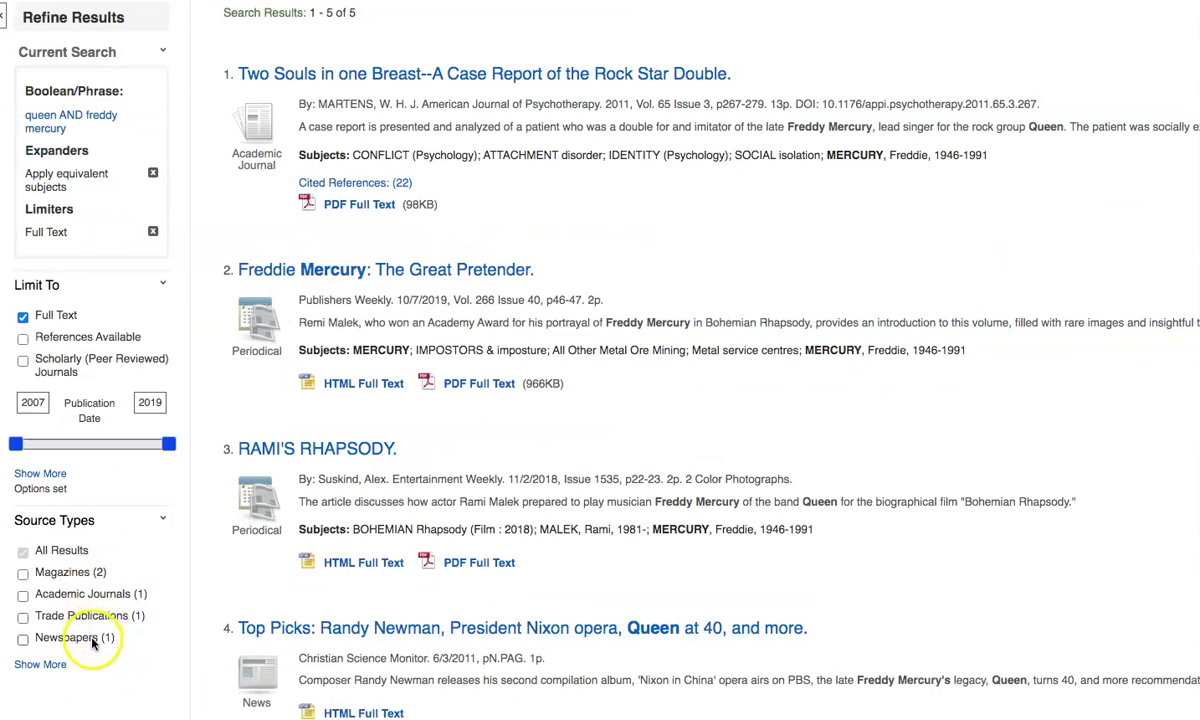
scroll(92, 622, up, 3)
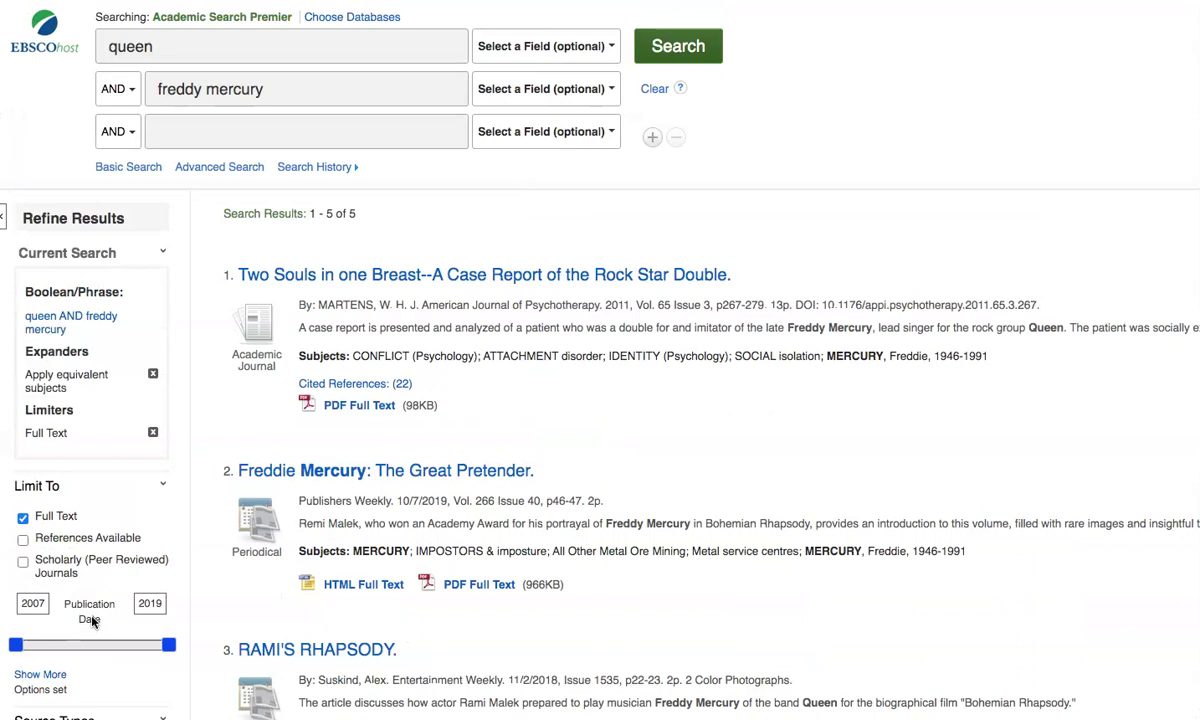
Clear the 'freddy mercury' and 'queen' terms from both search boxes
drag(264, 89, 105, 93)
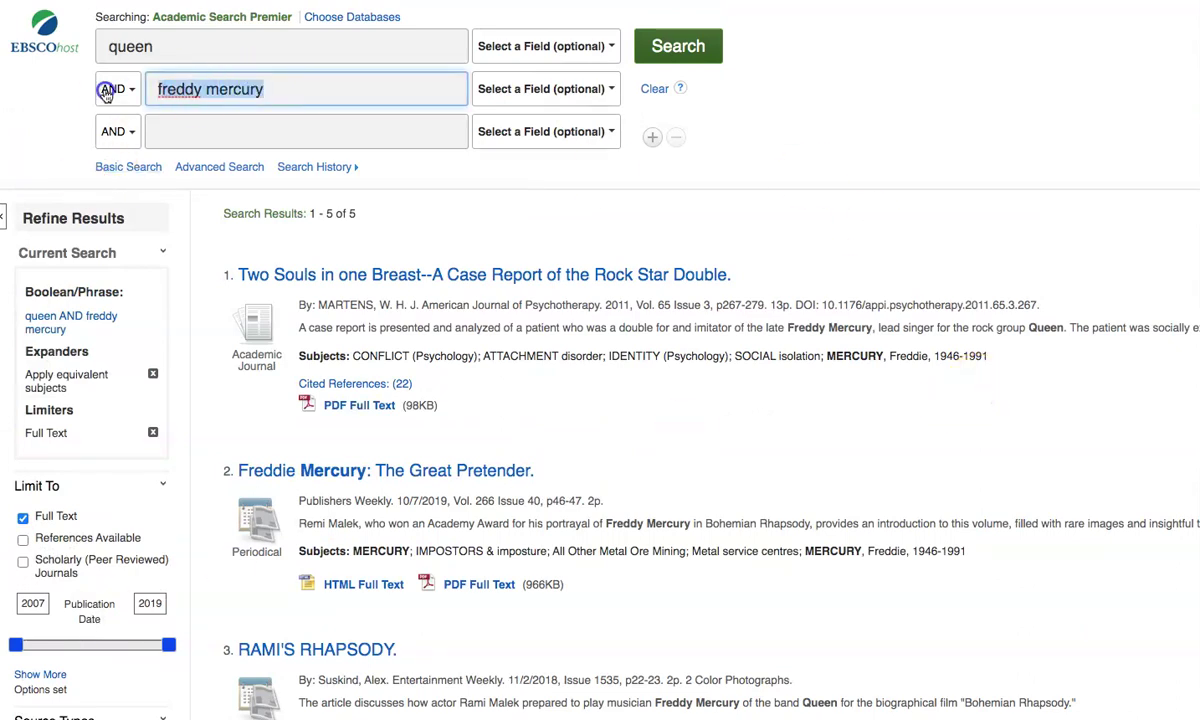
key(BackSpace)
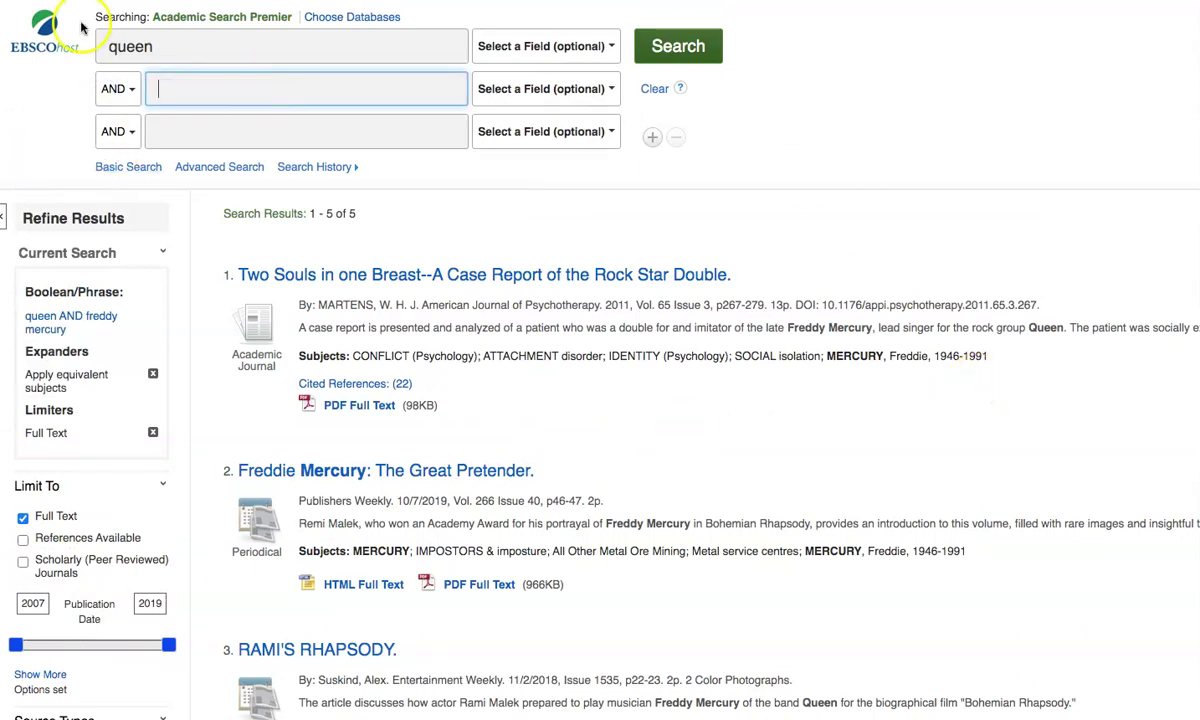
drag(169, 46, 92, 48)
key(BackSpace)
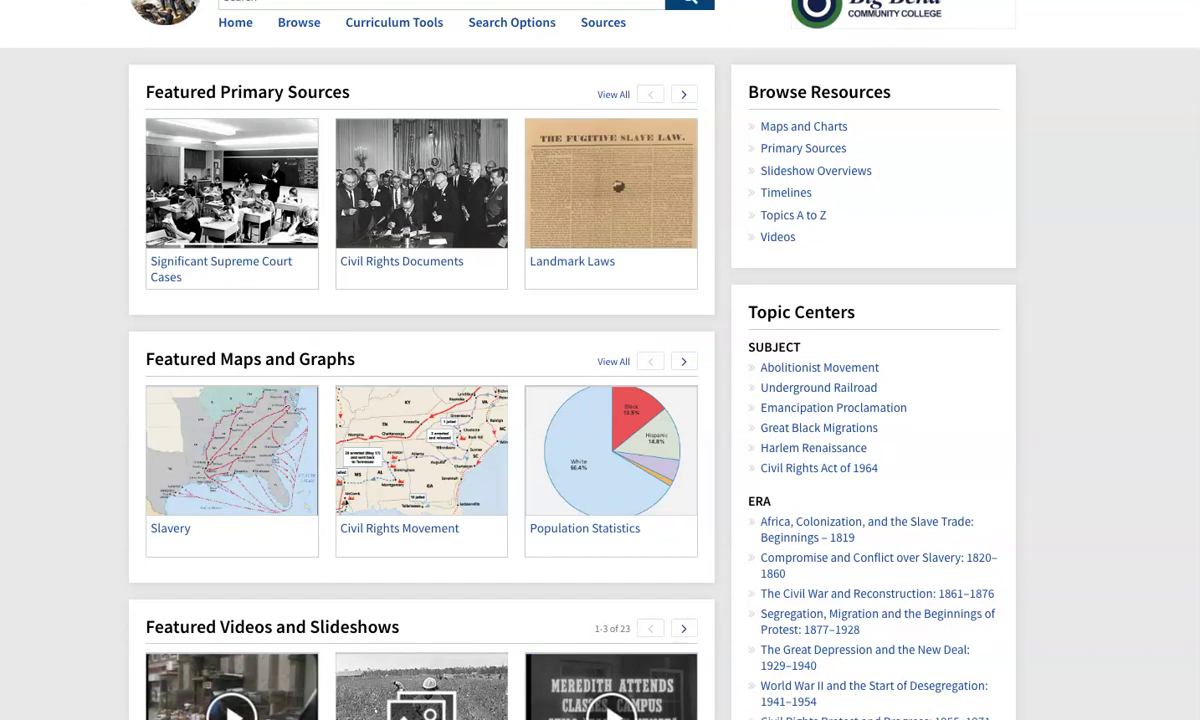
Search the Infobase collection for 'jazz' and scroll through the 1,052 article results
scroll(420, 60, up, 1)
click(405, 38)
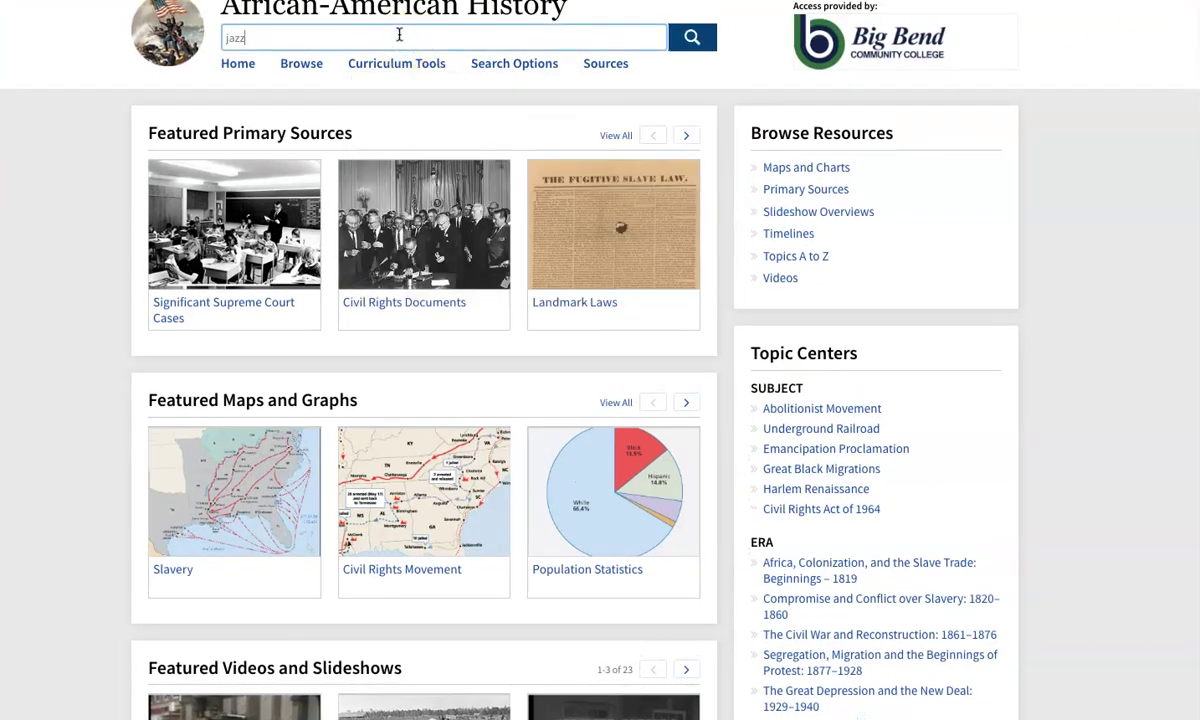
key(Return)
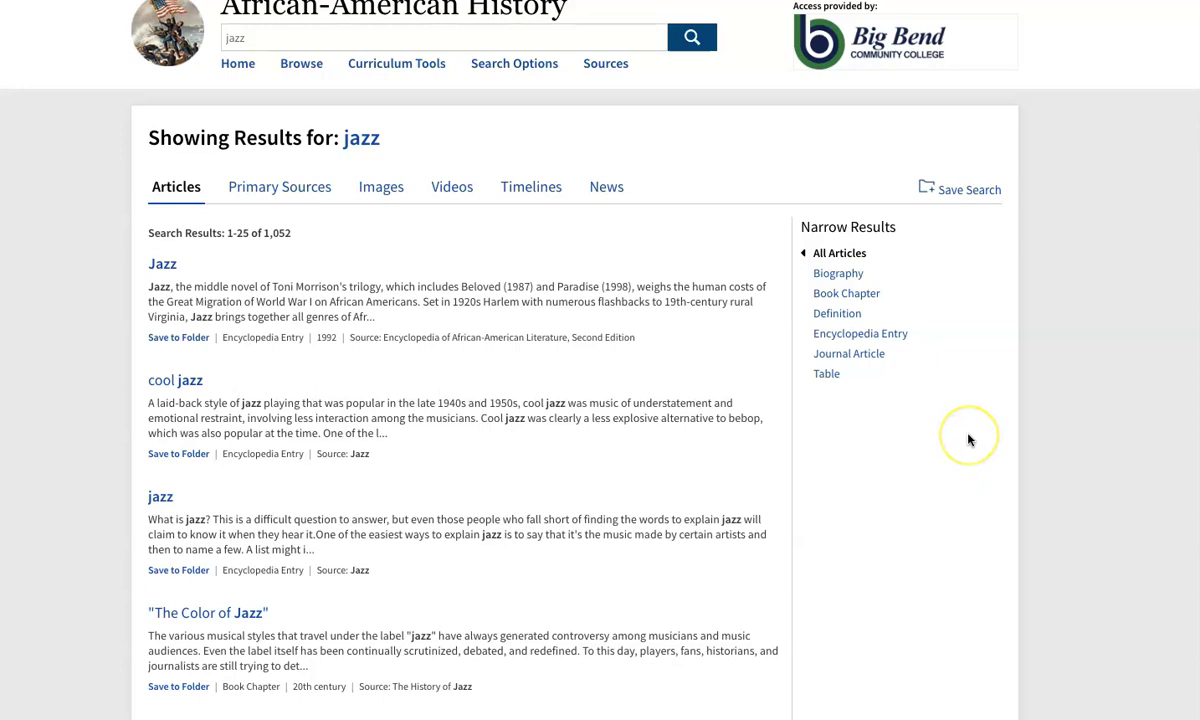
scroll(968, 440, down, 4)
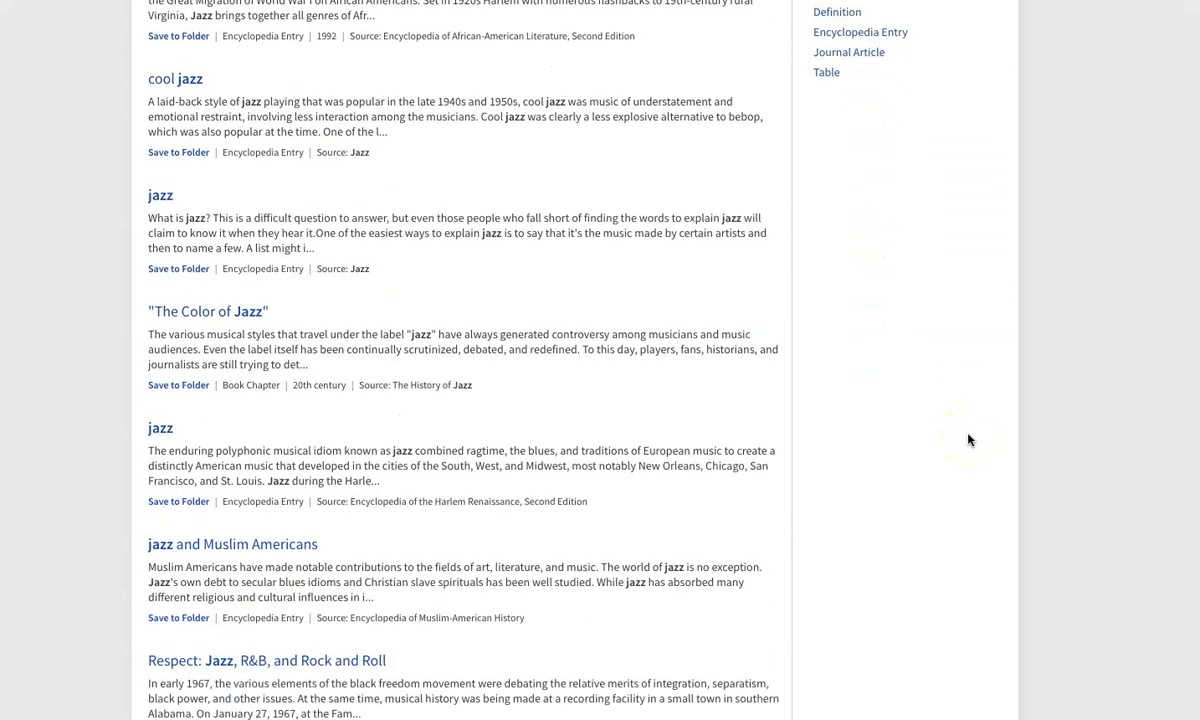
scroll(968, 440, down, 2)
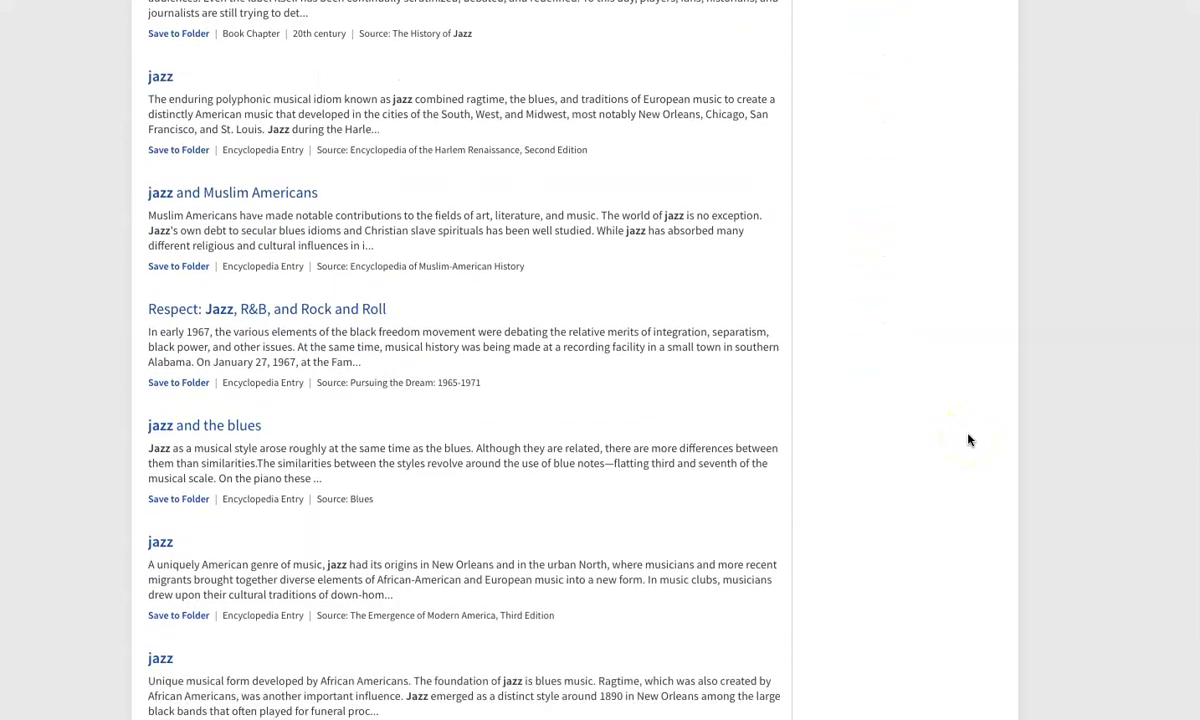
scroll(968, 440, up, 5)
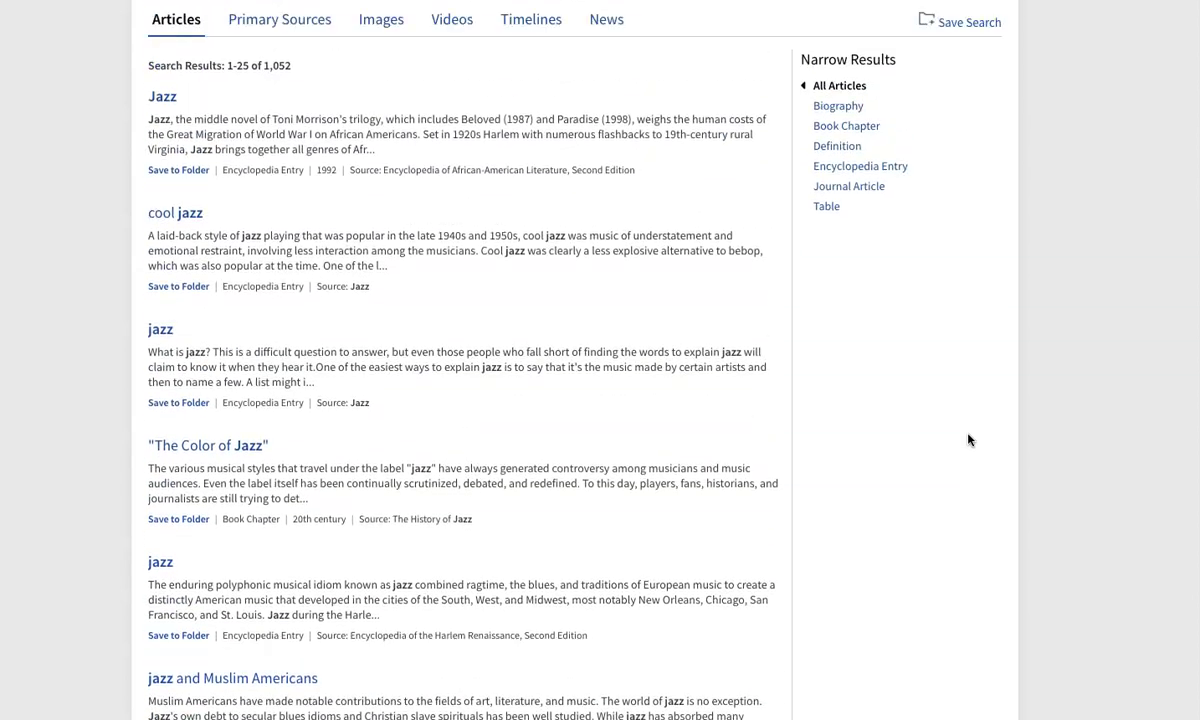
scroll(968, 440, up, 1)
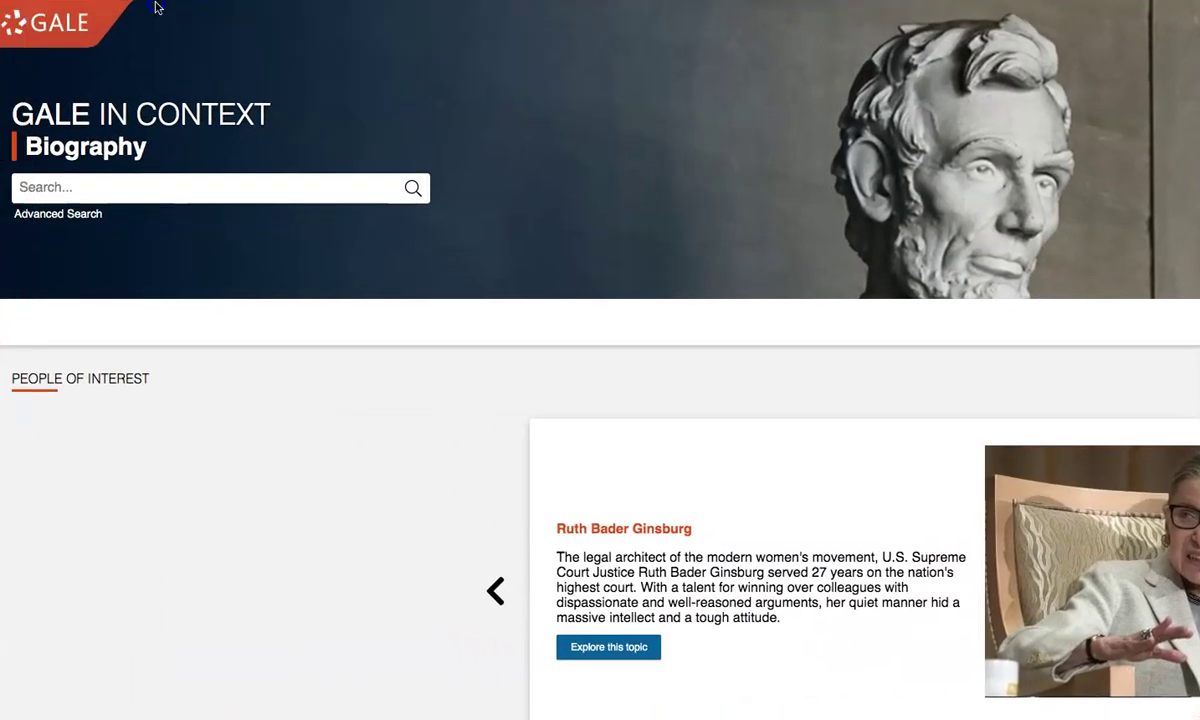
Search Gale Biography for 'hip hop', showing 1,265 biographies and 466 videos
click(180, 190)
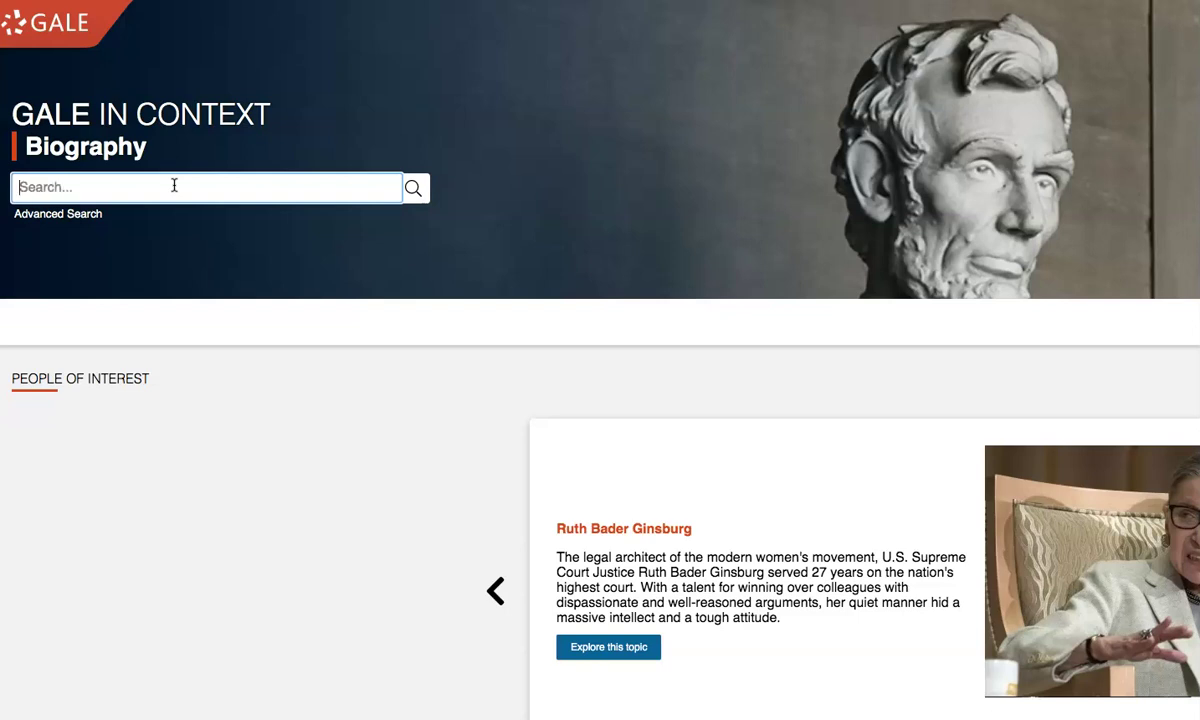
text(hip hop)
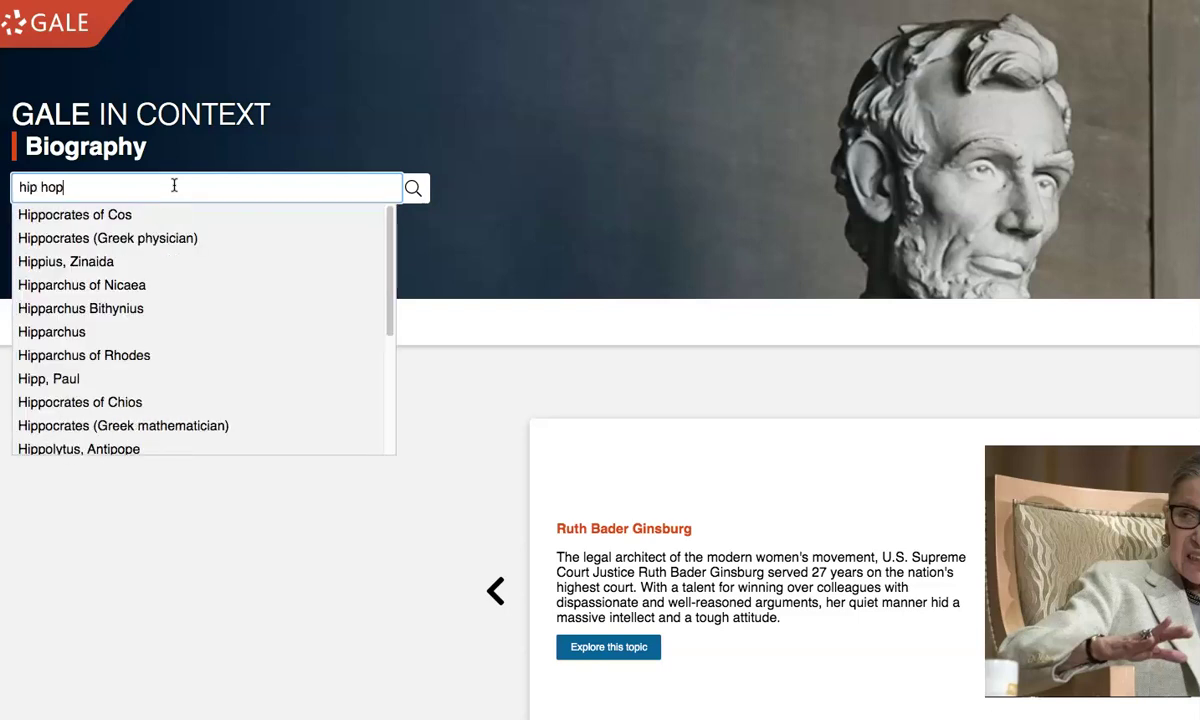
key(Return)
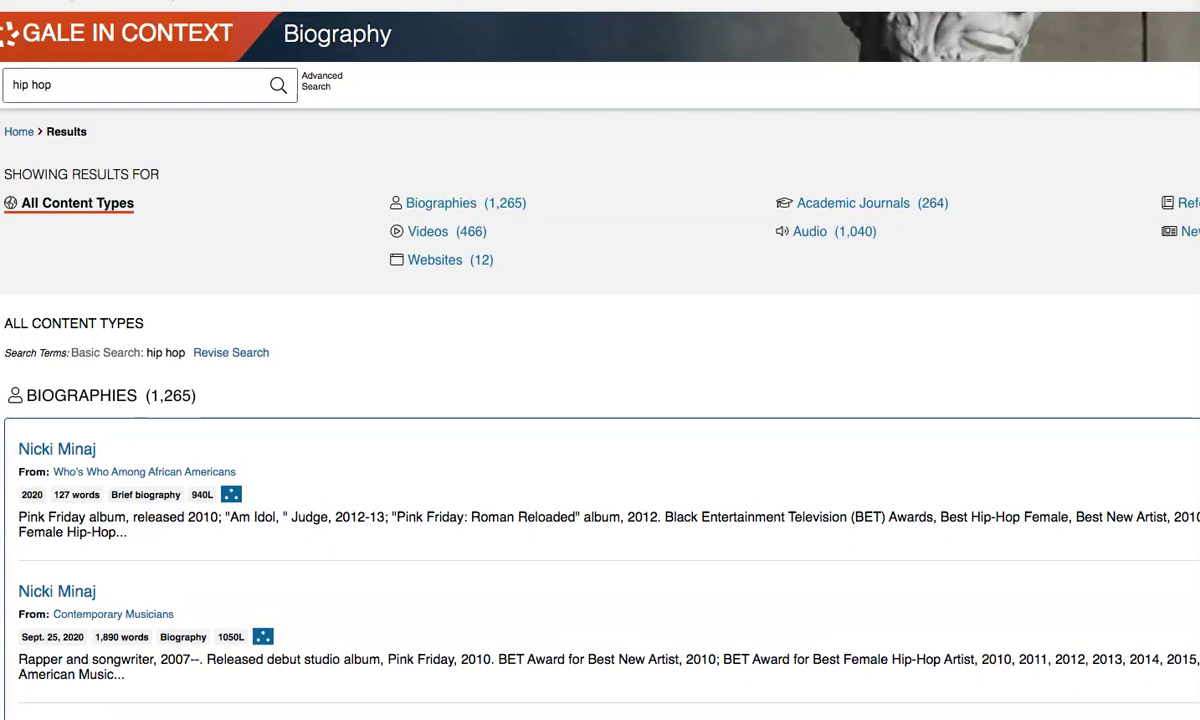
scroll(600, 400, down, 3)
scroll(600, 400, down, 10)
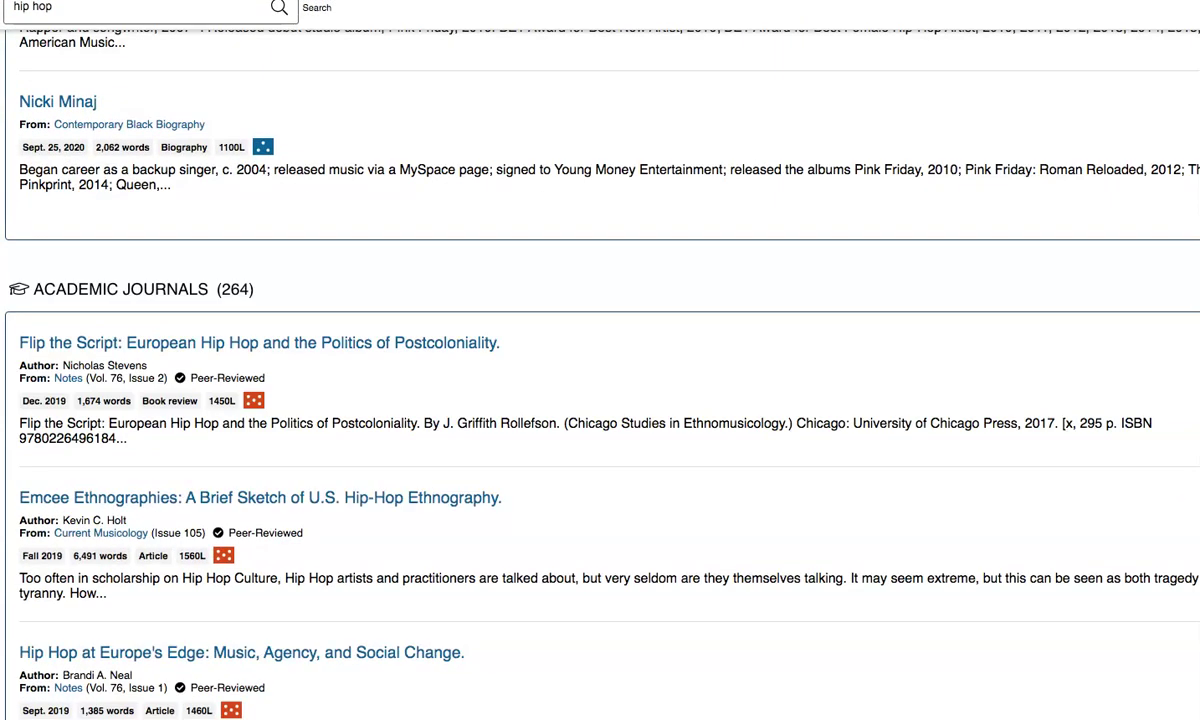
scroll(600, 400, down, 10)
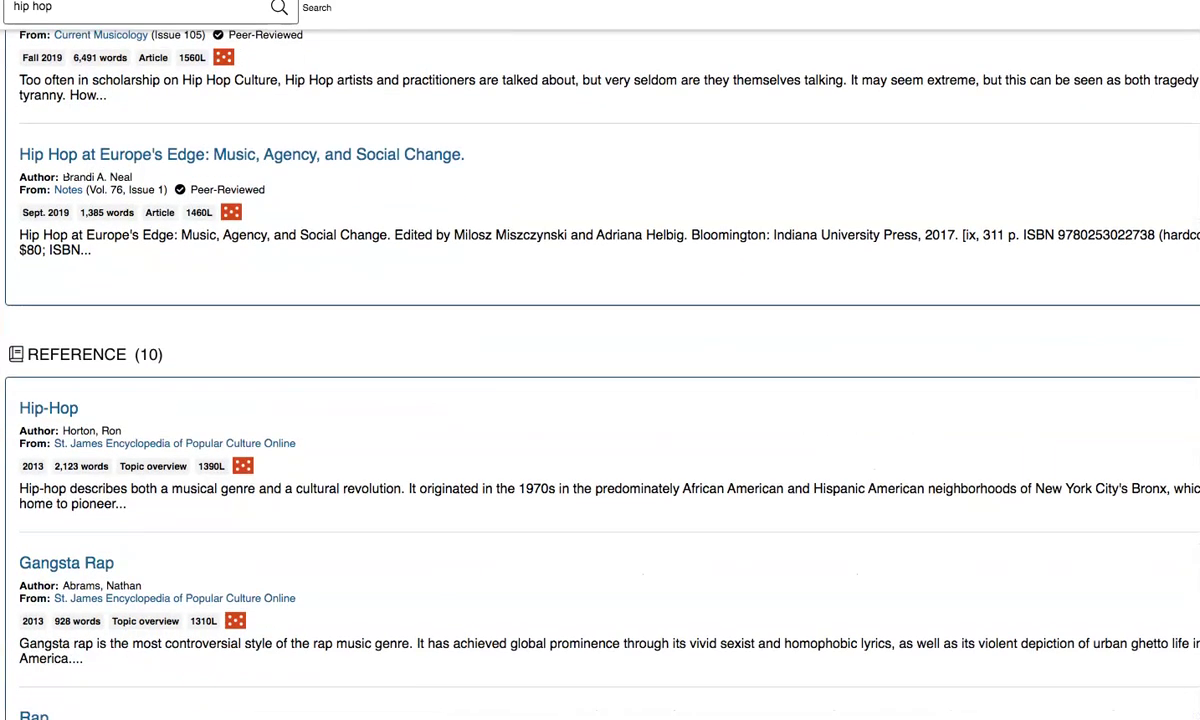
scroll(790, 358, down, 4)
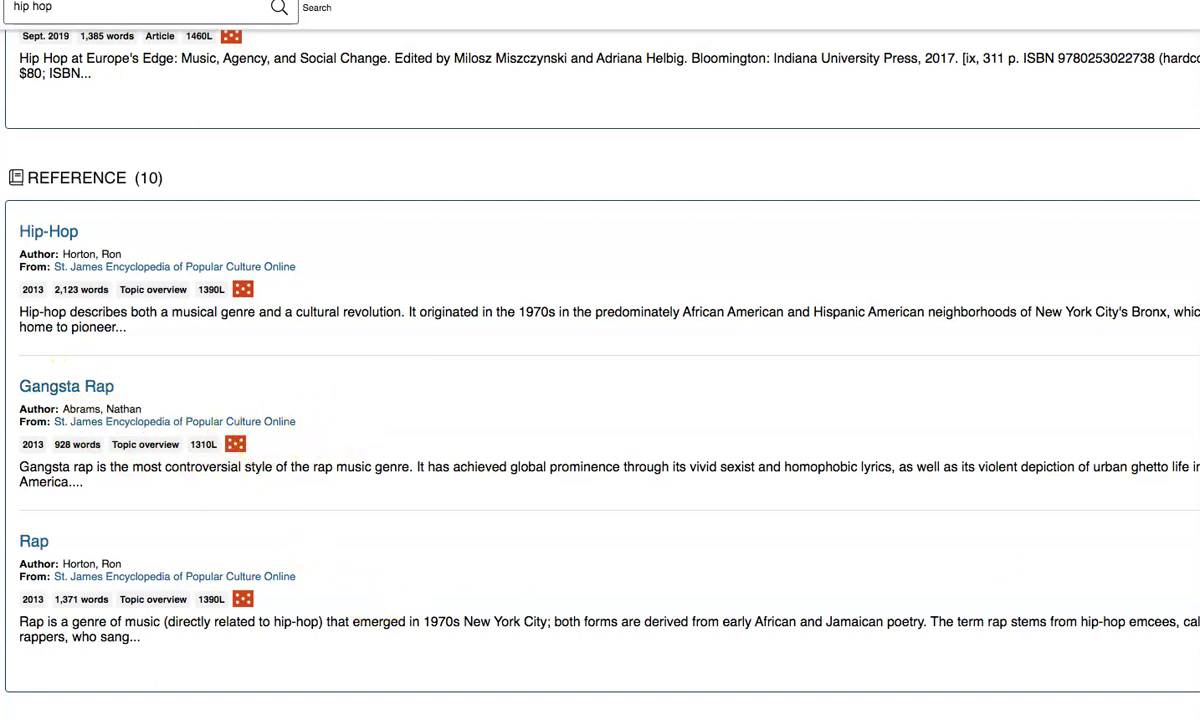
scroll(600, 360, up, 20)
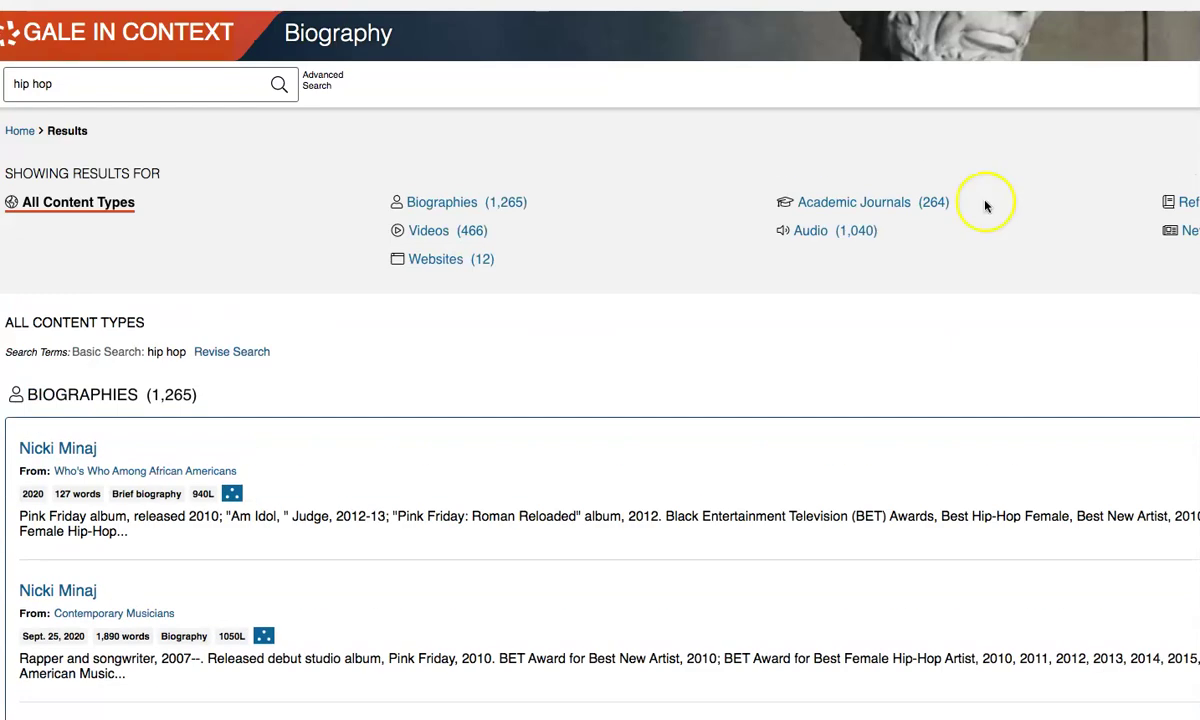
drag(82, 85, 12, 84)
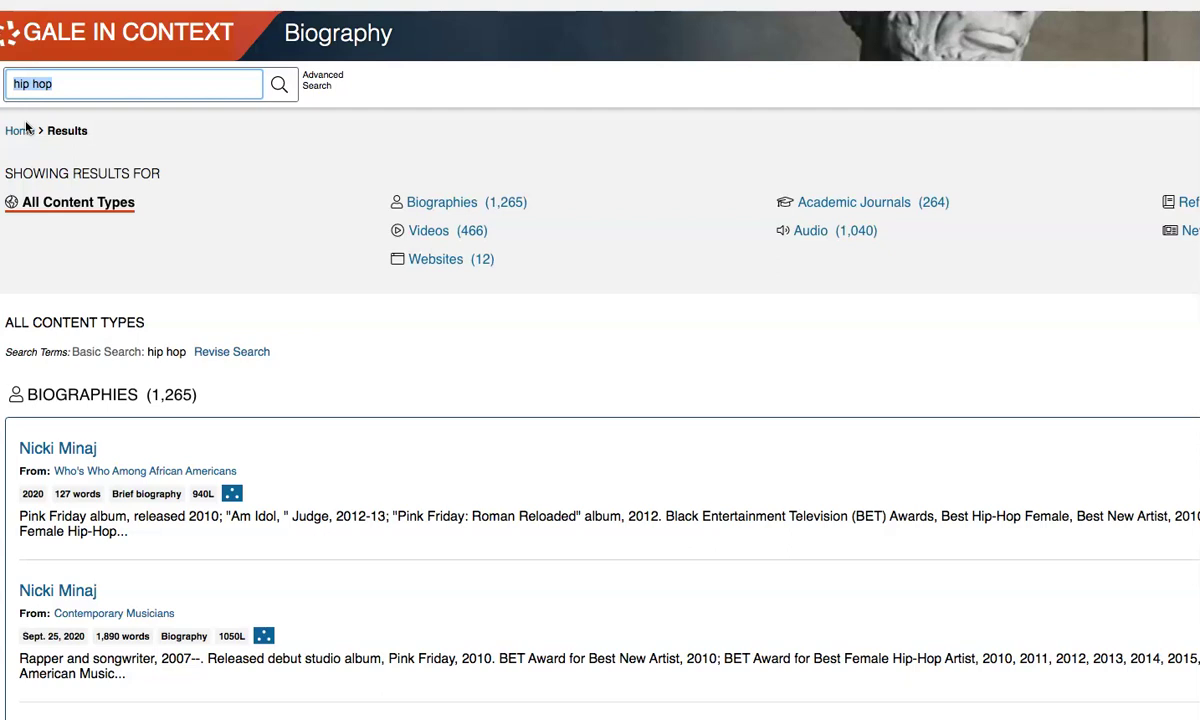
Enter 'Dr. Dre', open his topic page from autocomplete, and scroll to the Biographies list
text(Dr. Dre)
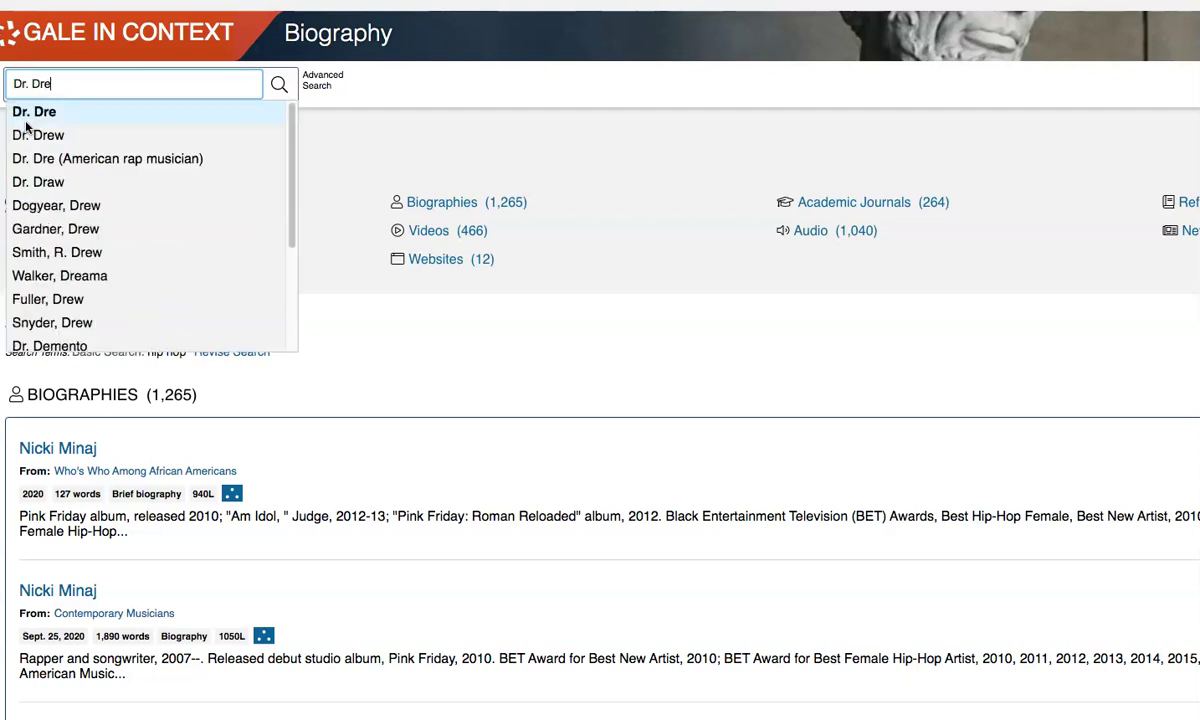
click(80, 119)
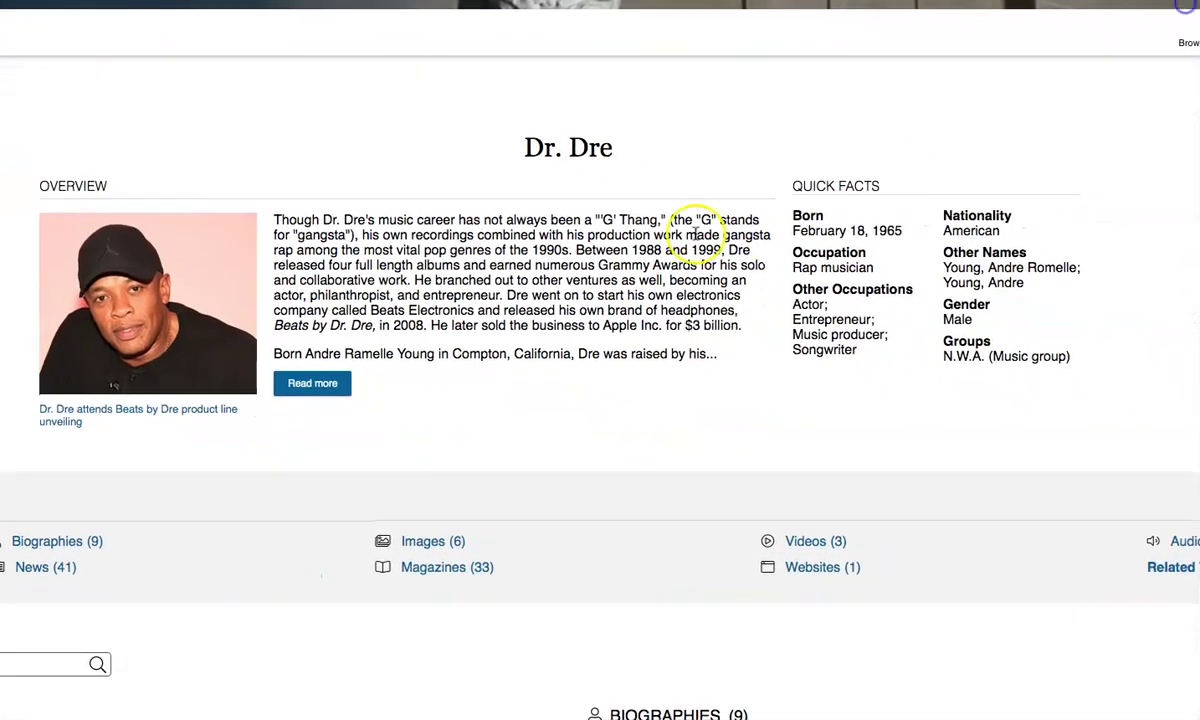
scroll(600, 400, down, 5)
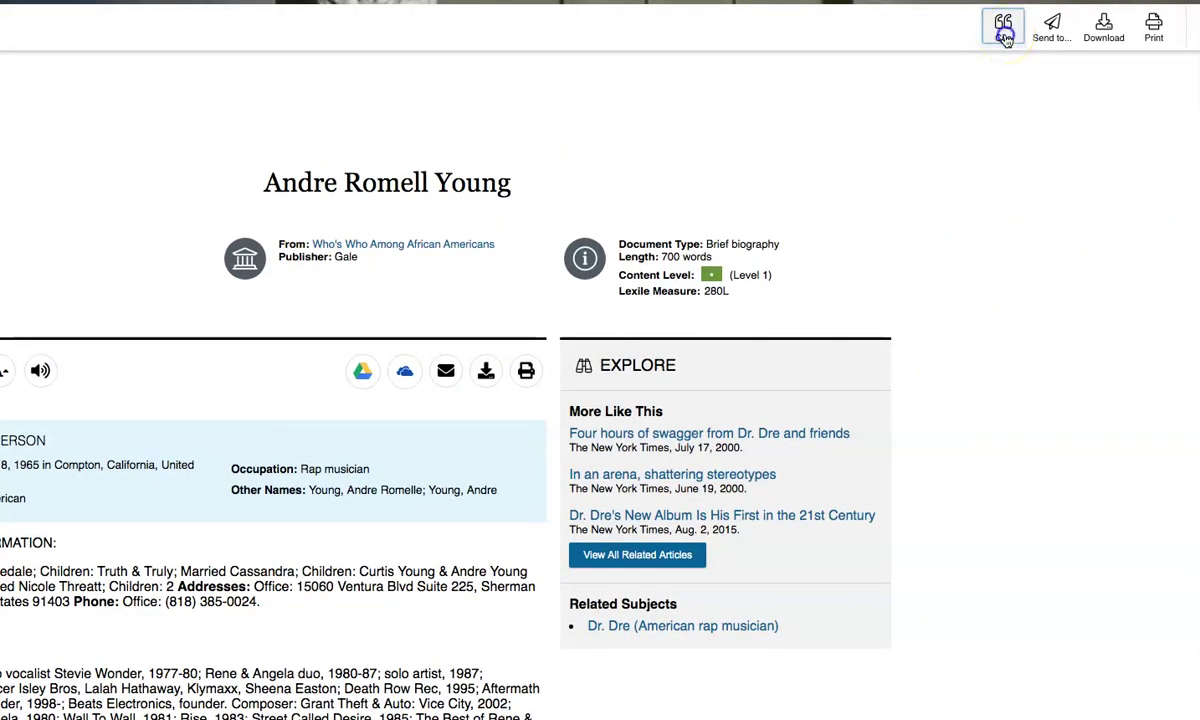
Show the MLA citation for the Dr. Dre biography
click(1004, 30)
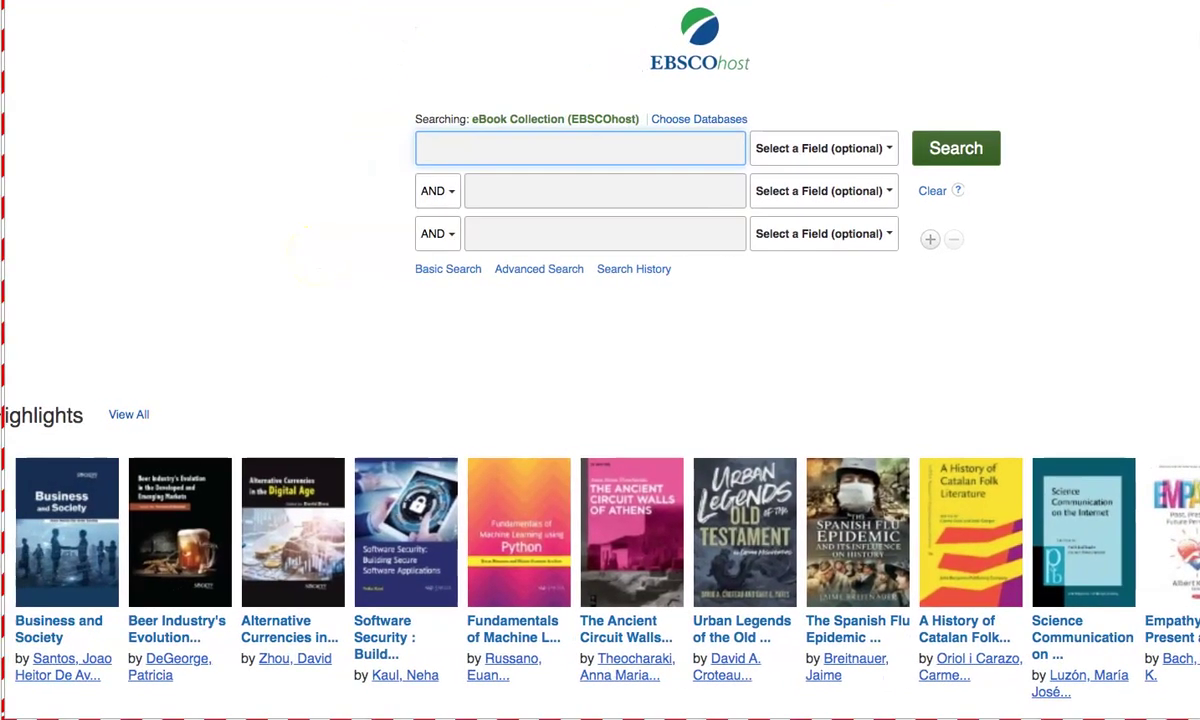
Search the eBook Collection for 'flute' and scroll through the 36 results
click(491, 134)
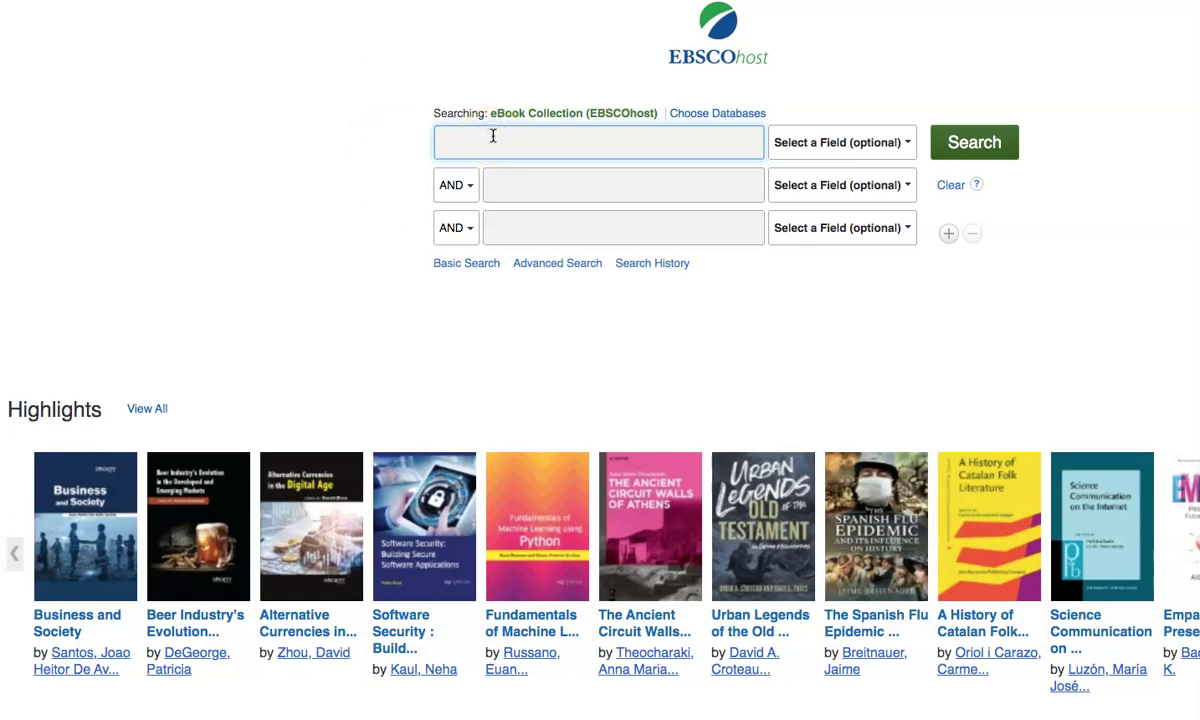
text(flute)
key(Return)
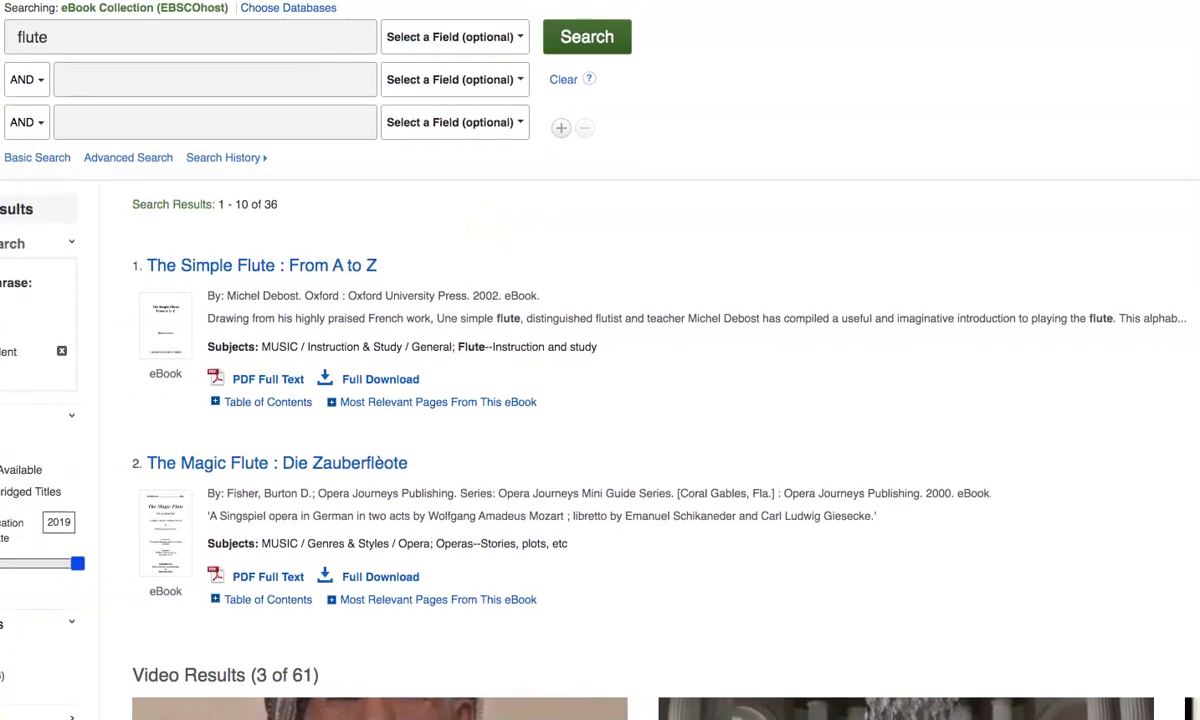
scroll(600, 400, down, 5)
scroll(600, 360, down, 6)
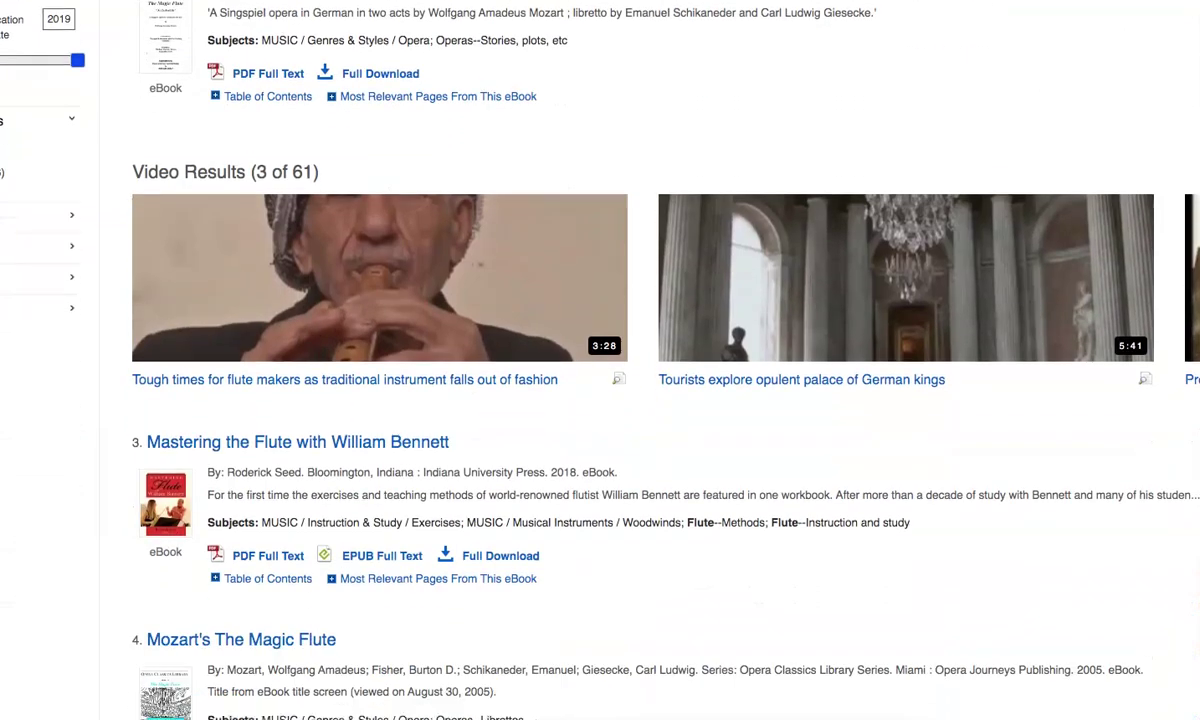
scroll(600, 360, down, 8)
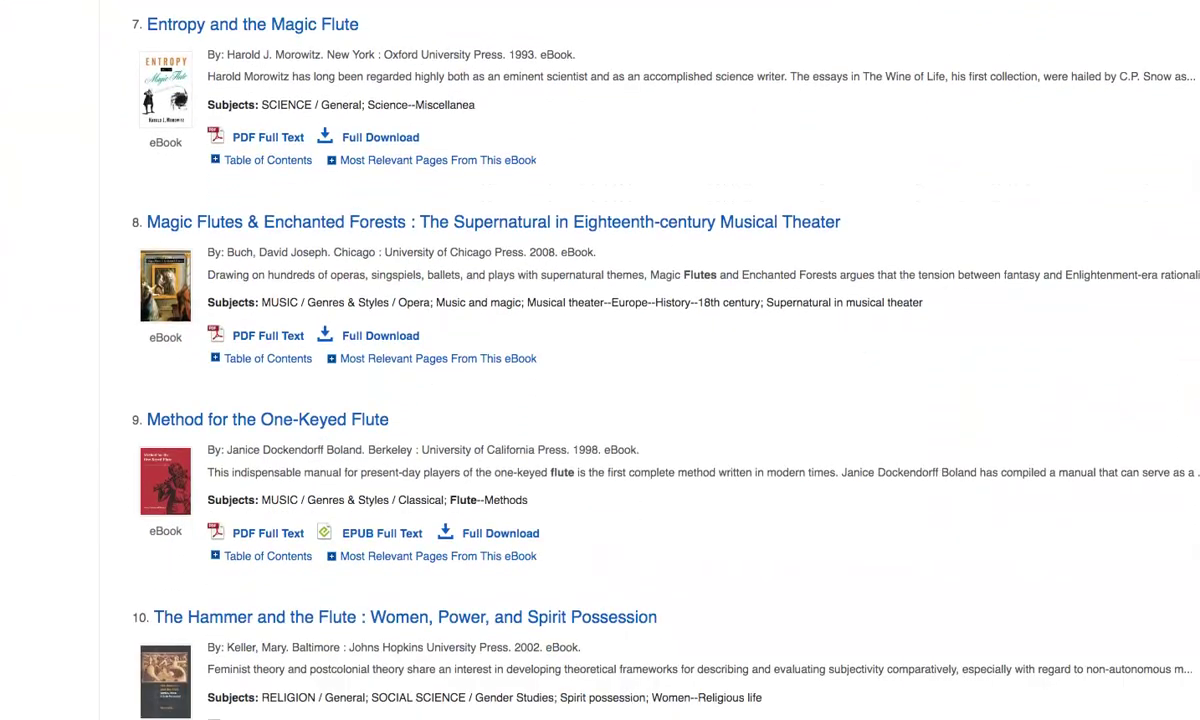
scroll(289, 285, up, 20)
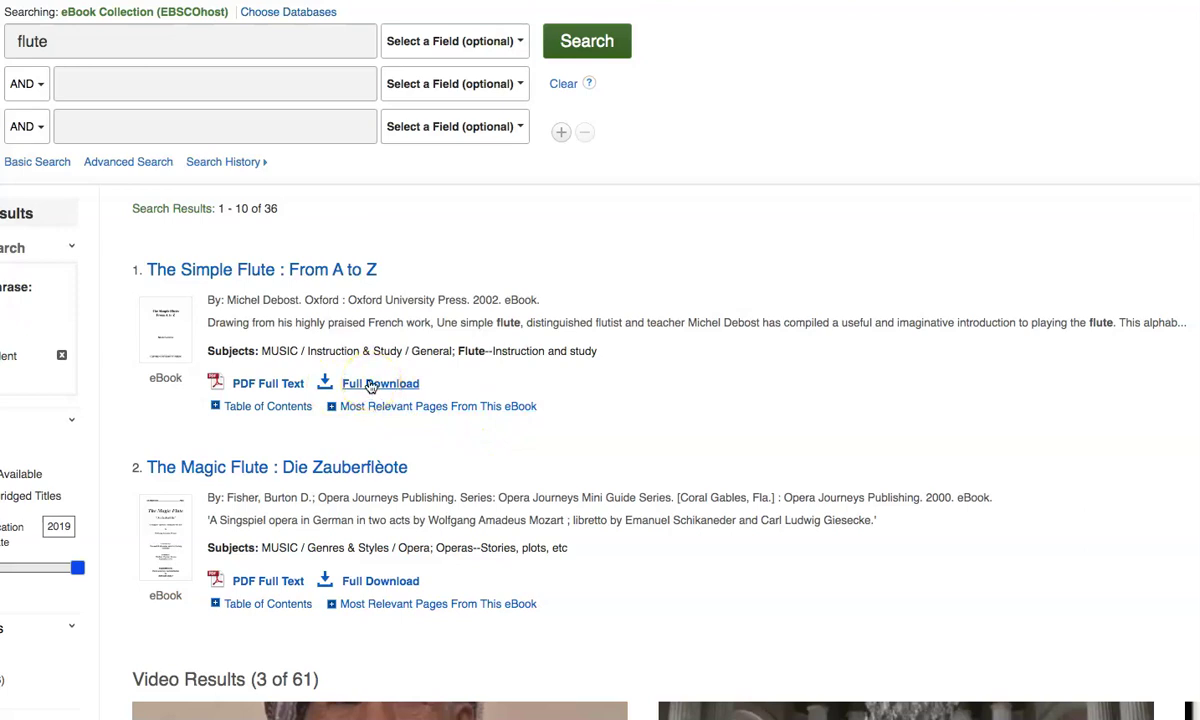
Open The Simple Flute's PDF full text, search inside it for 'mozart', and go to the Page 126 match
click(258, 386)
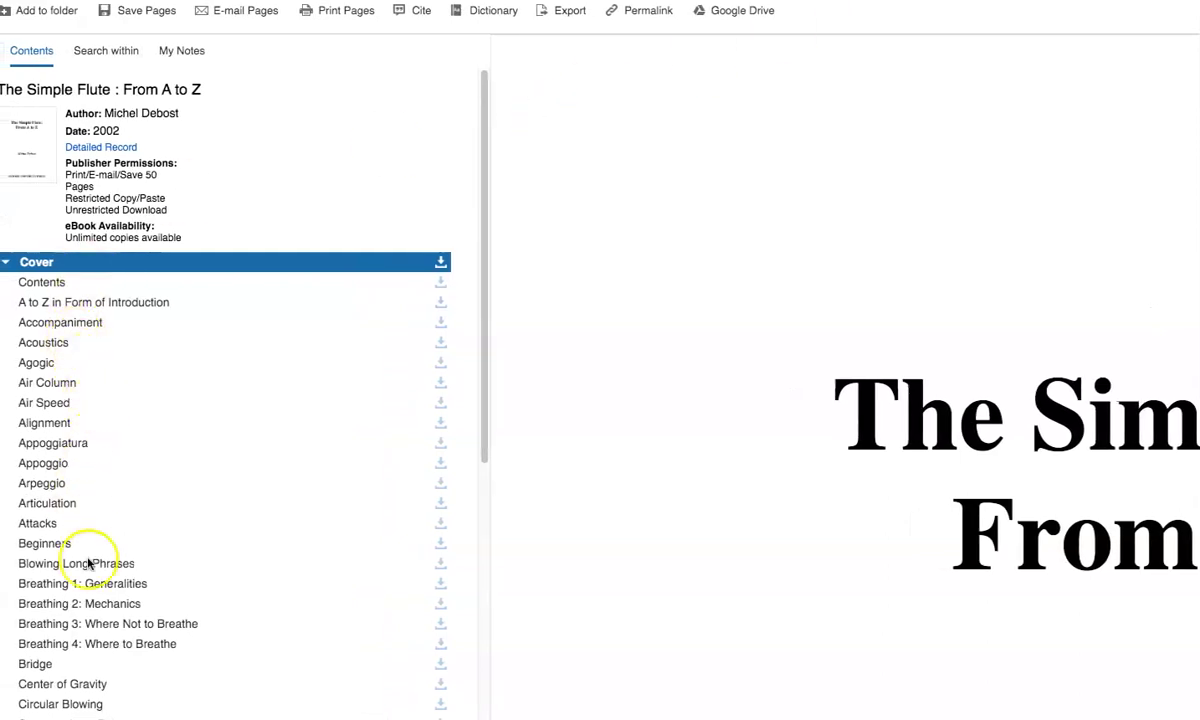
click(106, 51)
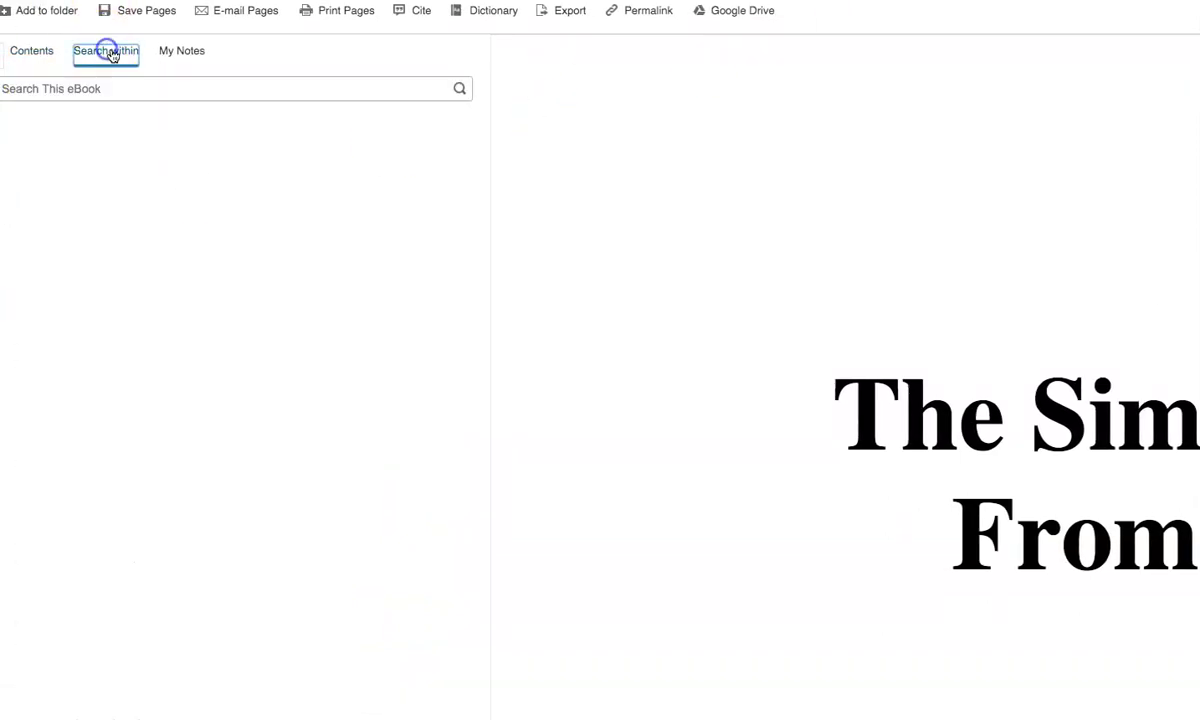
click(134, 95)
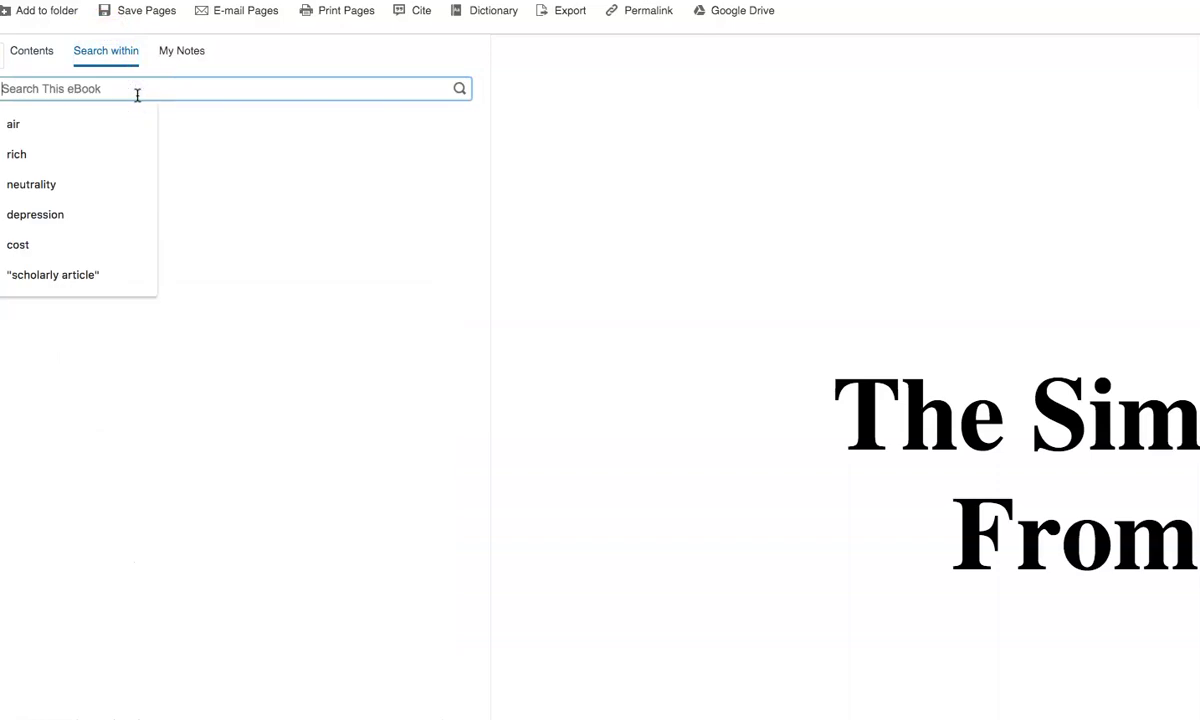
text(mozart)
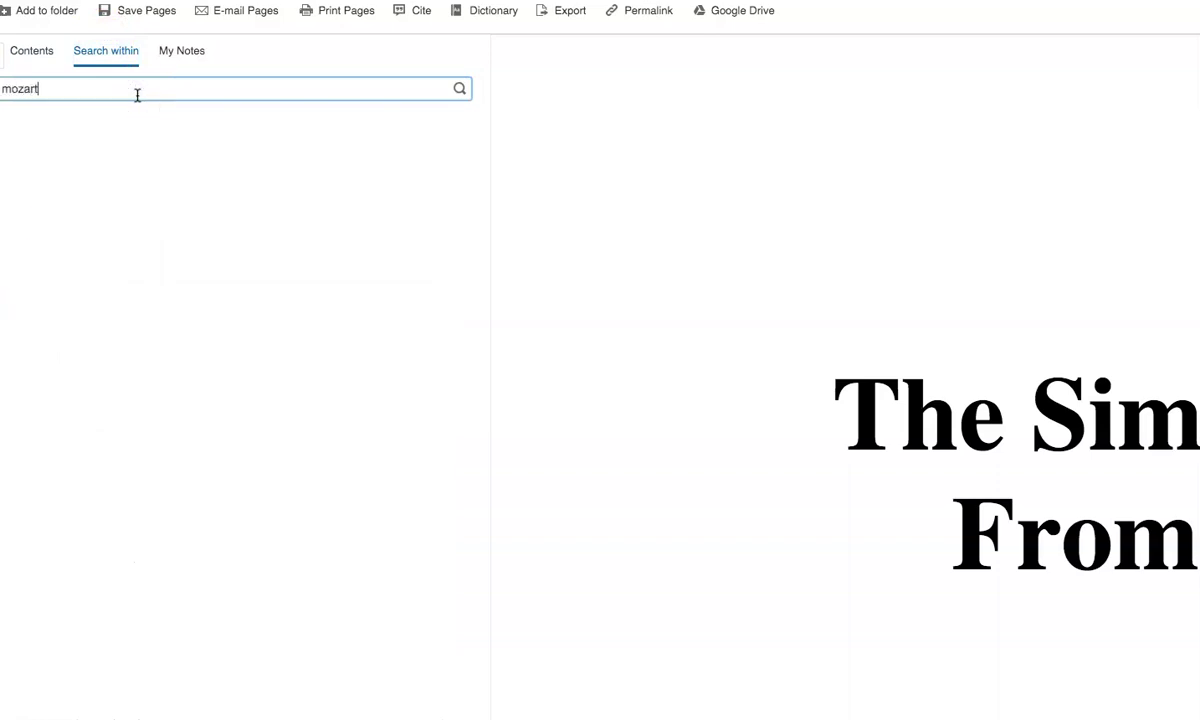
key(Return)
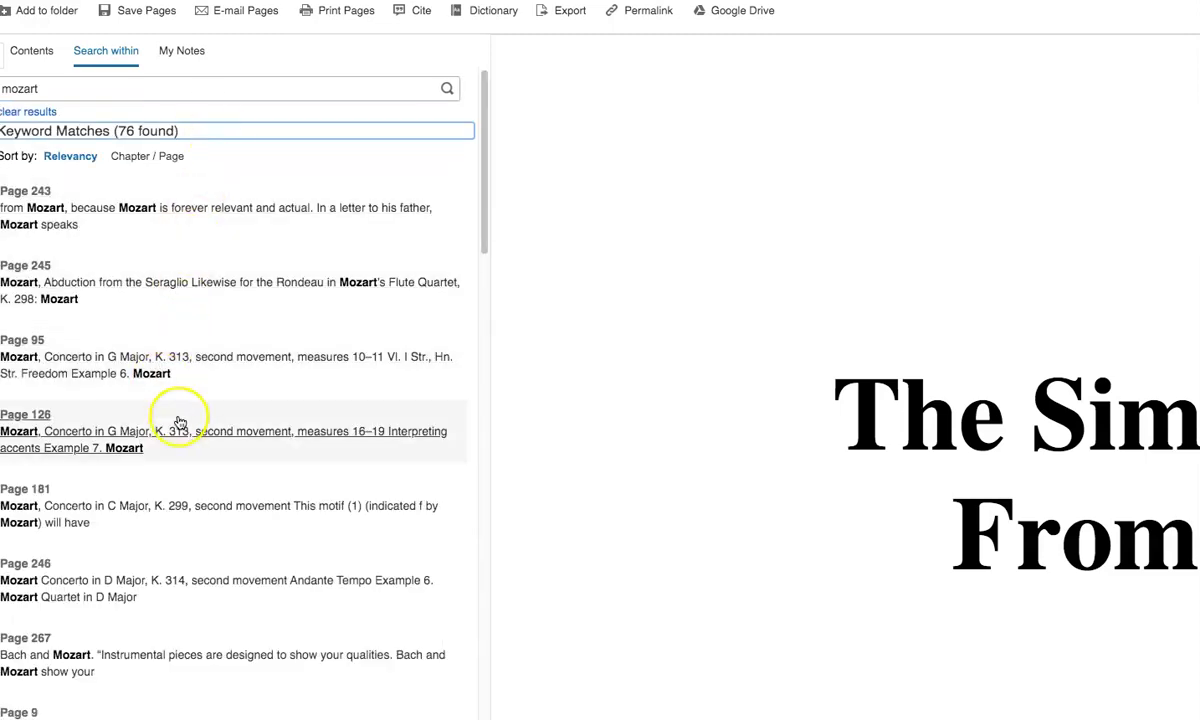
click(111, 441)
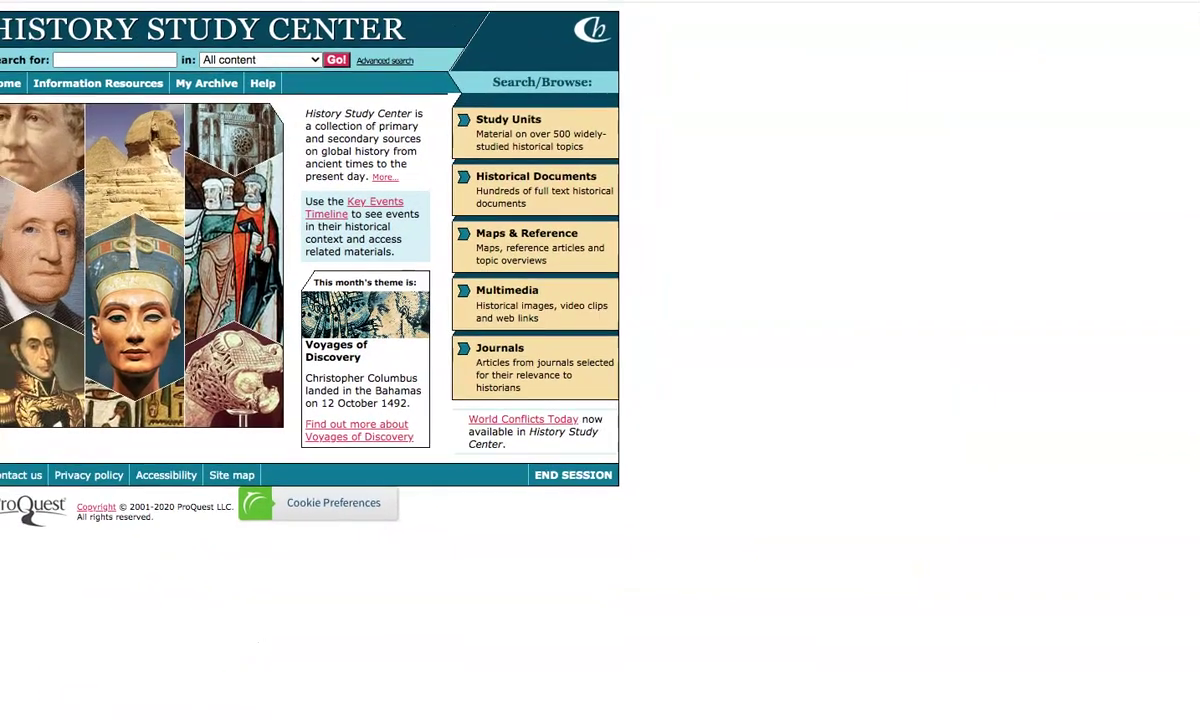
Search History Study Center for 'rock and roll' and look over the Historical Documents results
click(147, 59)
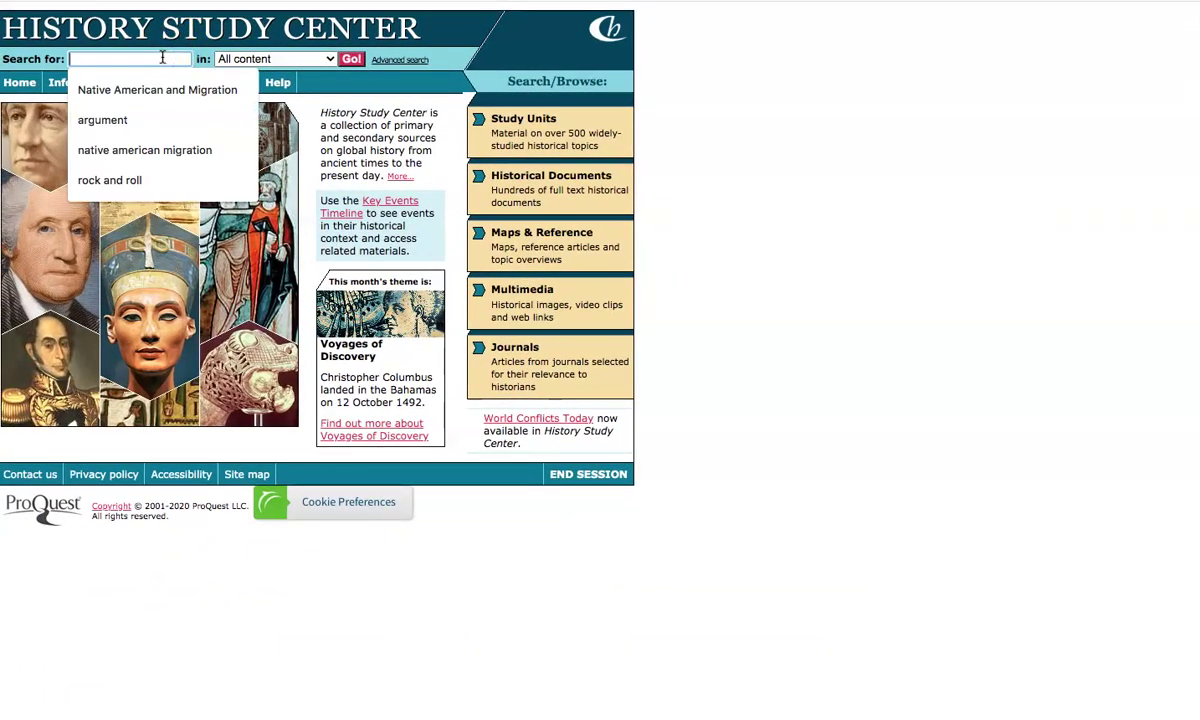
text(rock and rol)
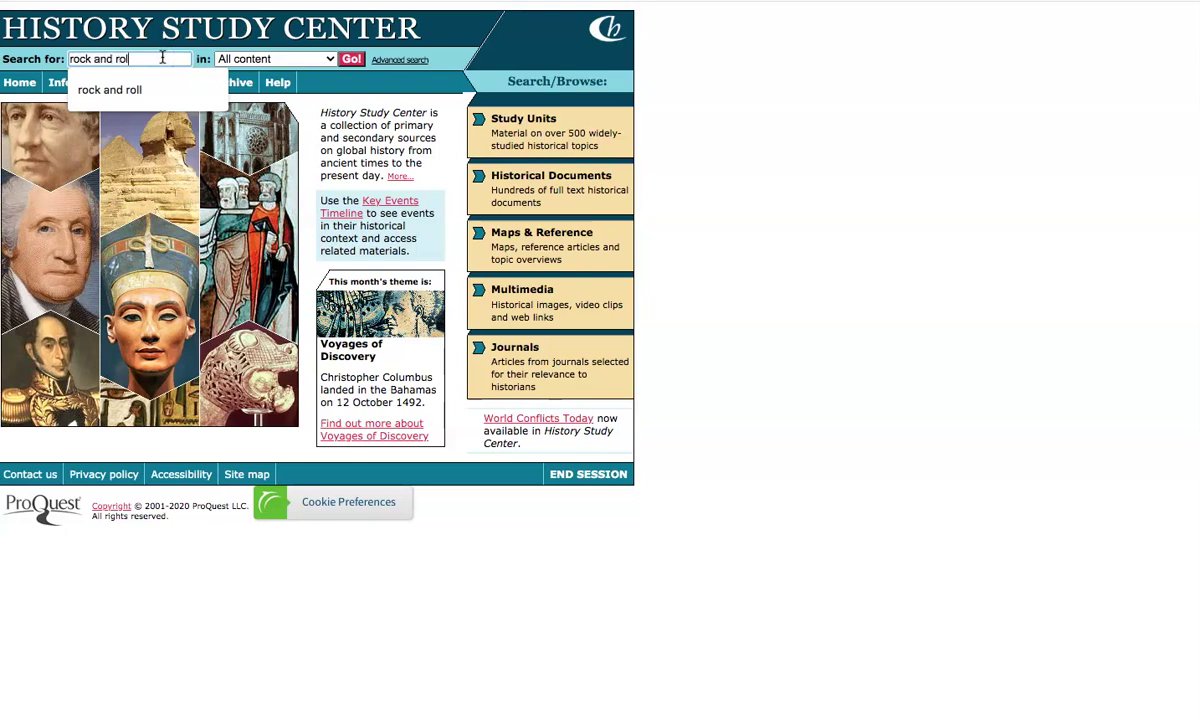
text(l)
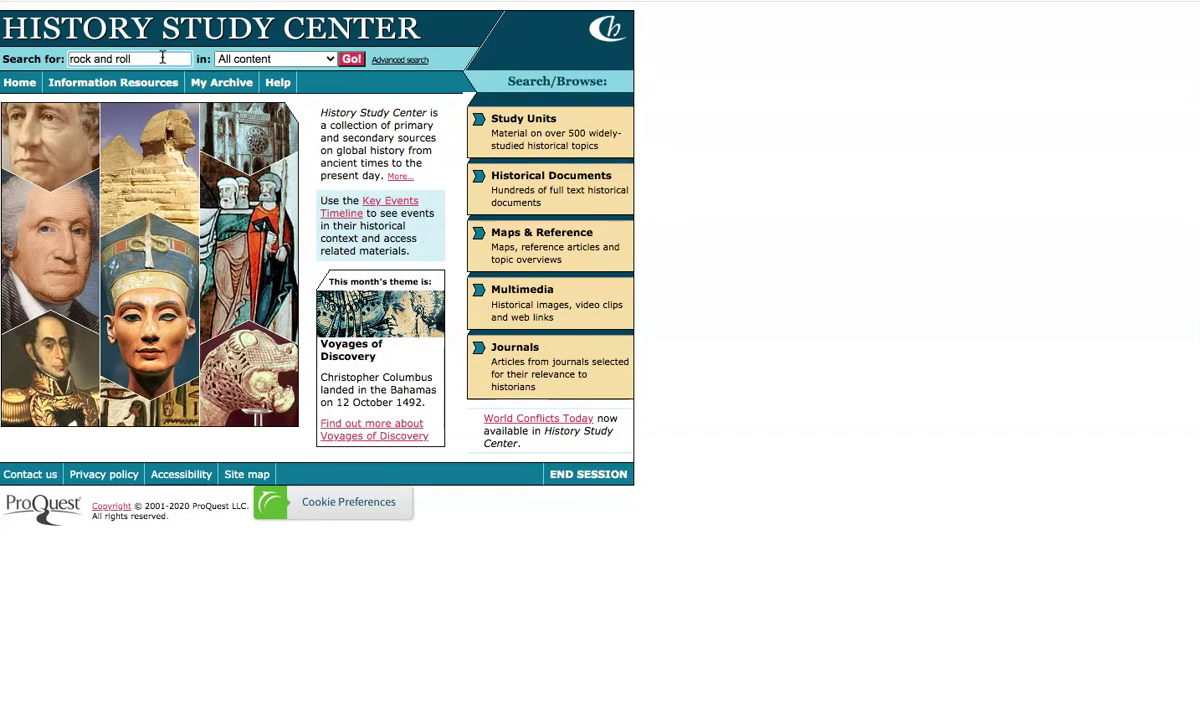
key(Return)
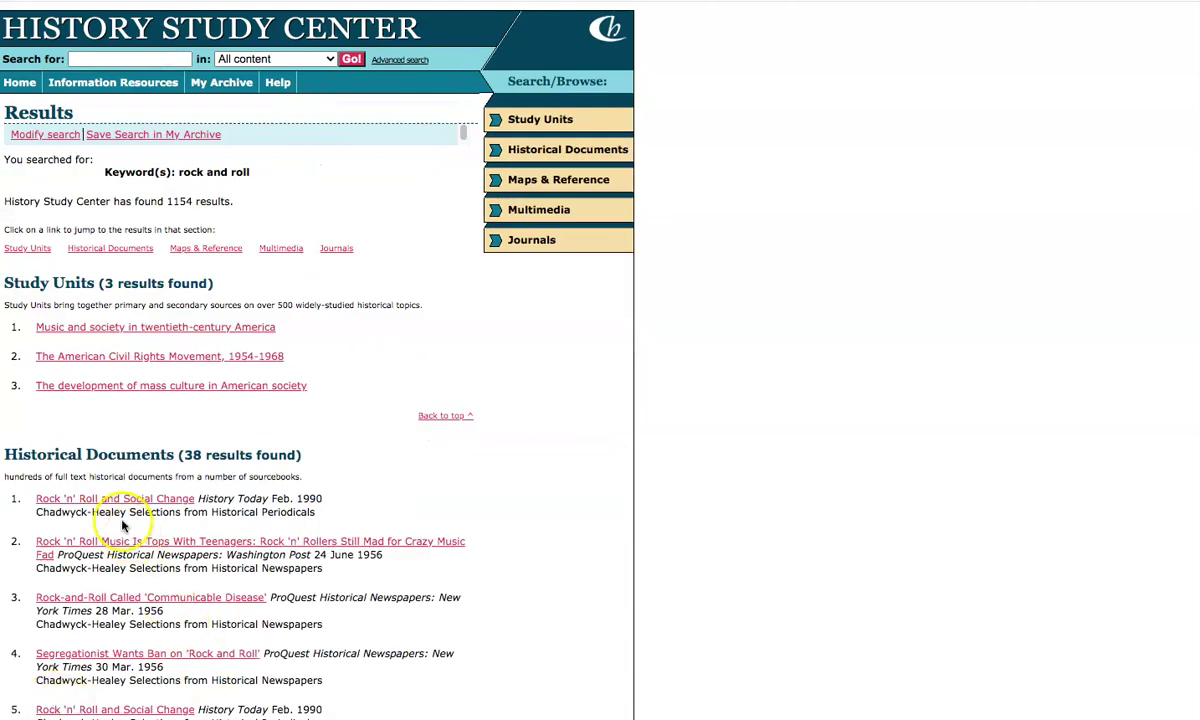
drag(4, 455, 350, 452)
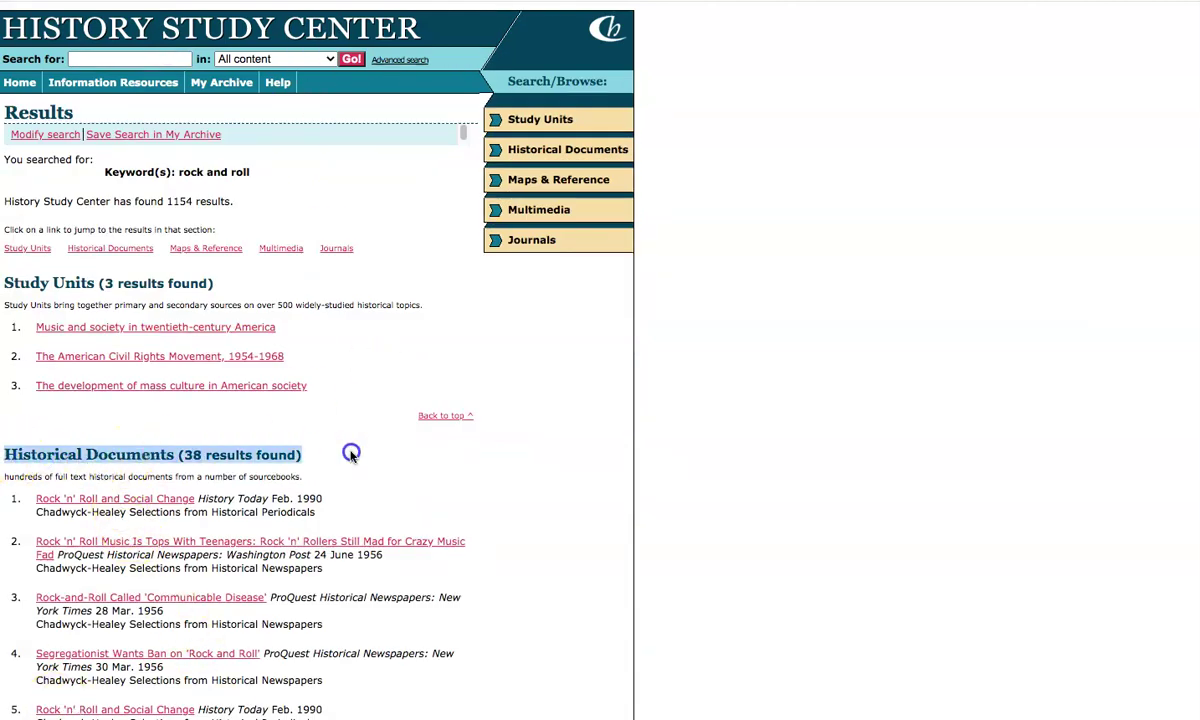
click(150, 611)
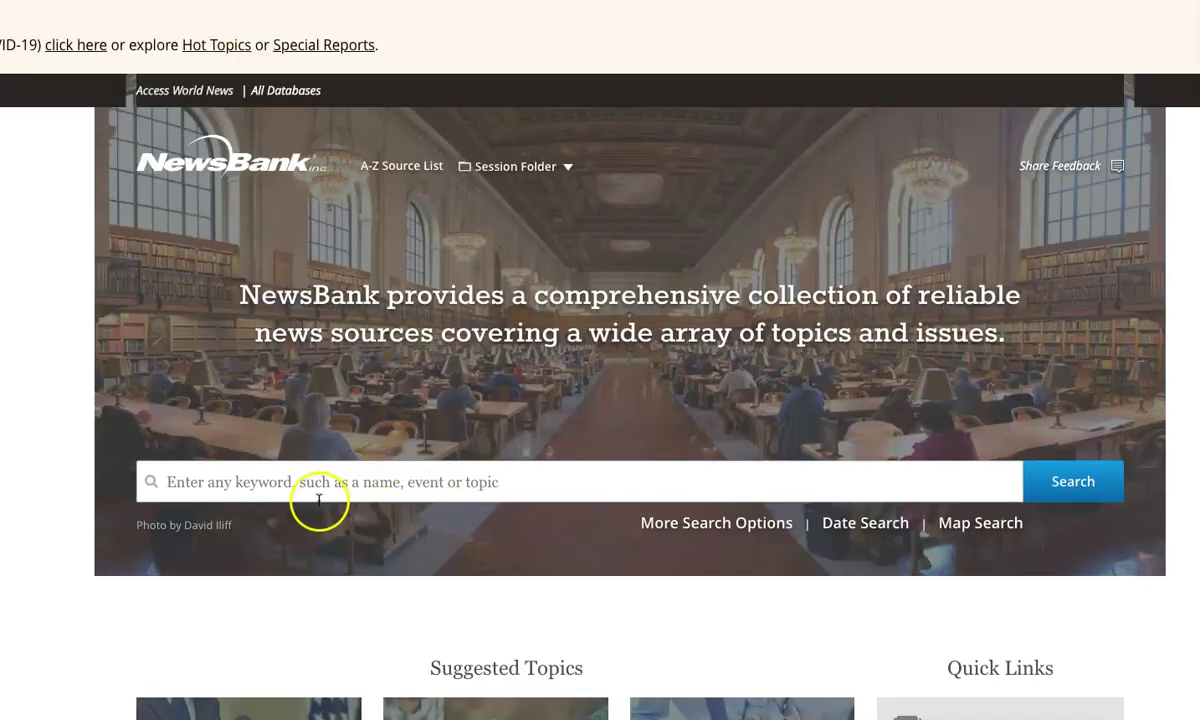
Apply the South America source-location filter and bring up NewsBank's advanced search form
click(735, 526)
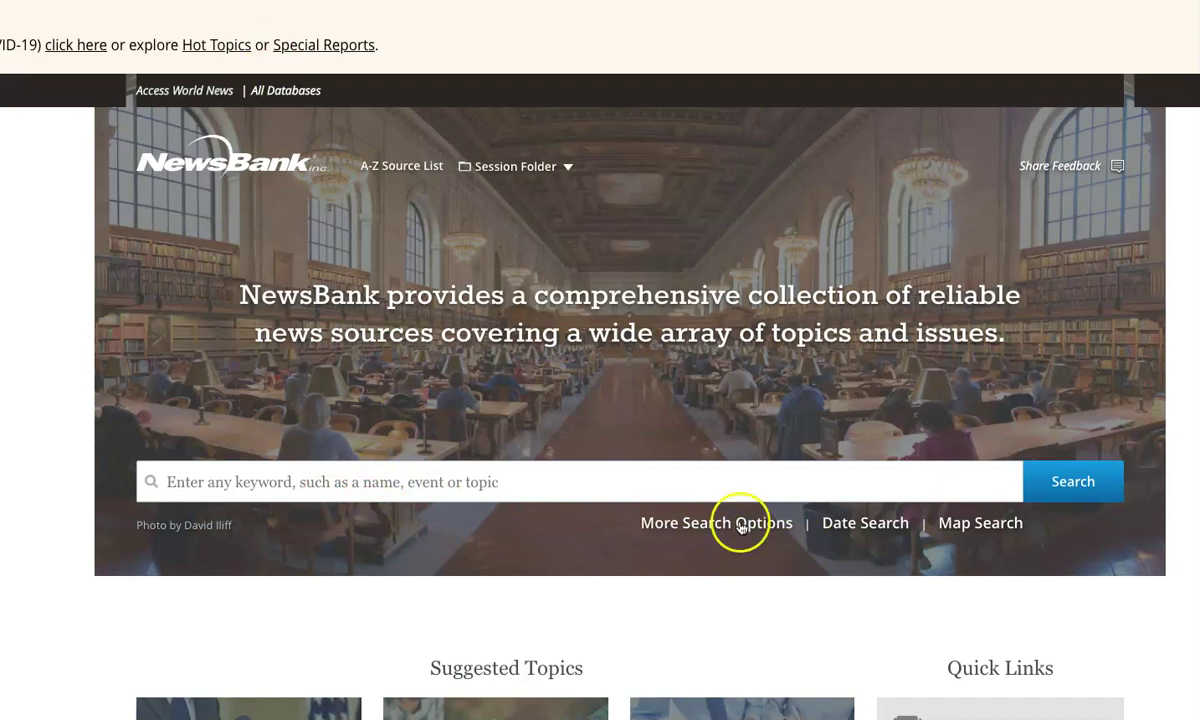
click(740, 528)
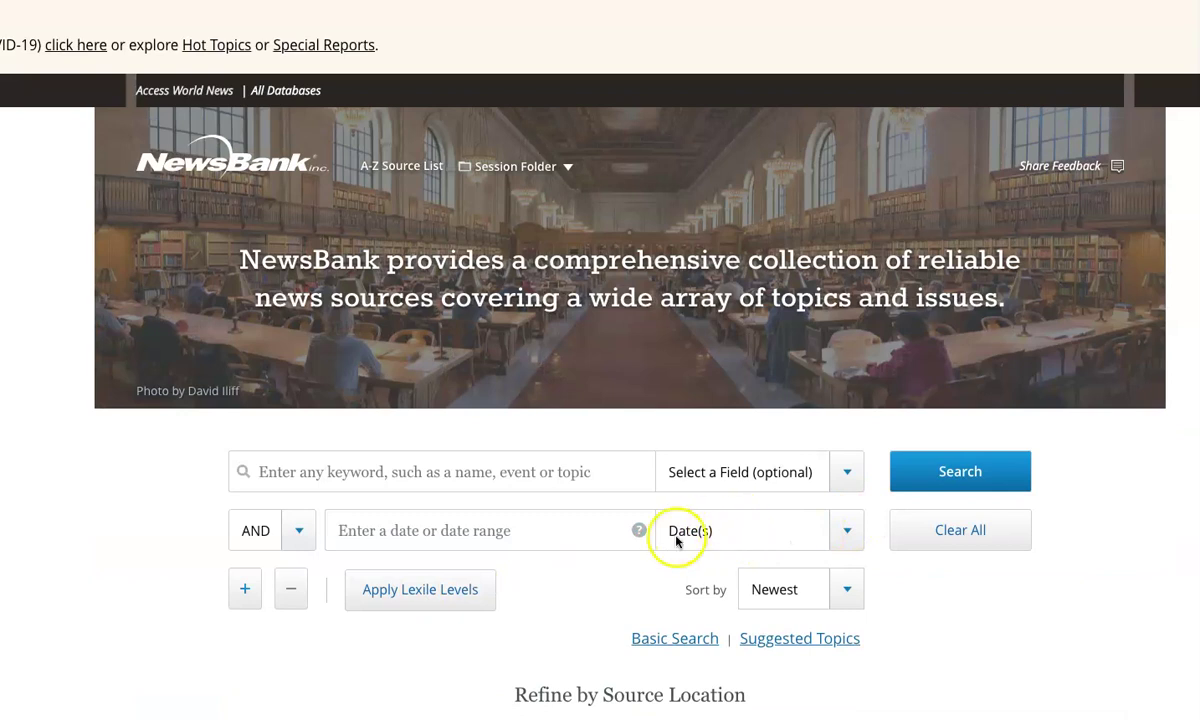
click(318, 474)
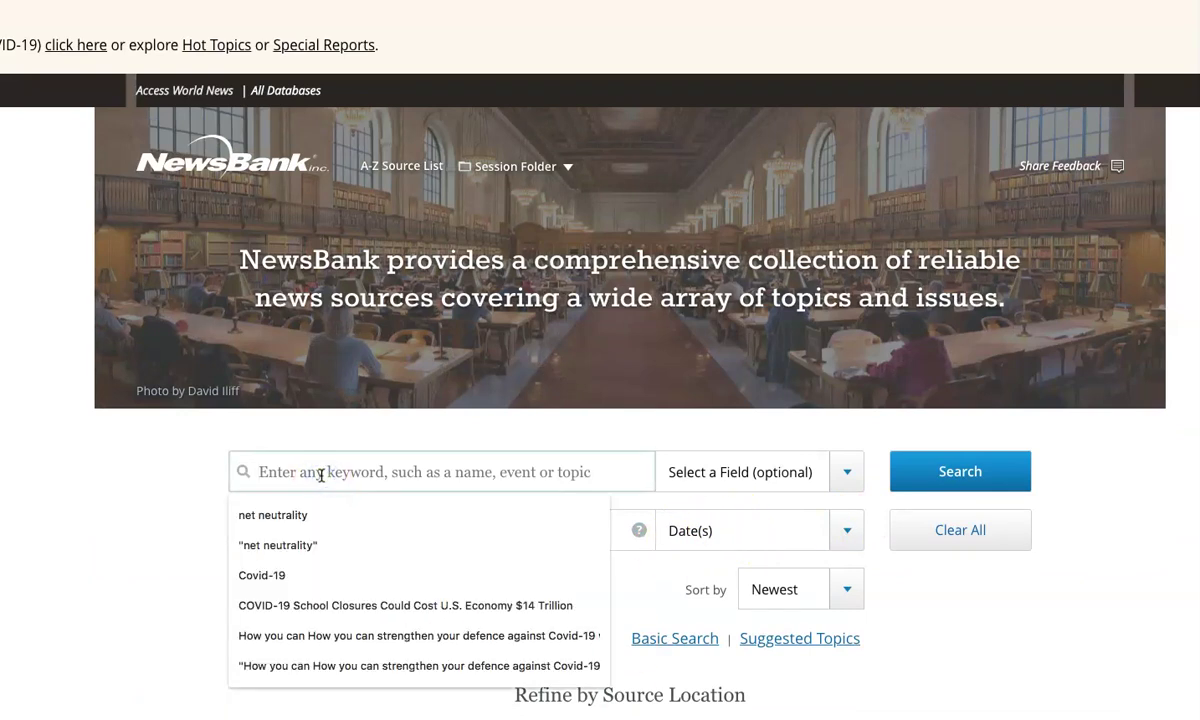
click(922, 635)
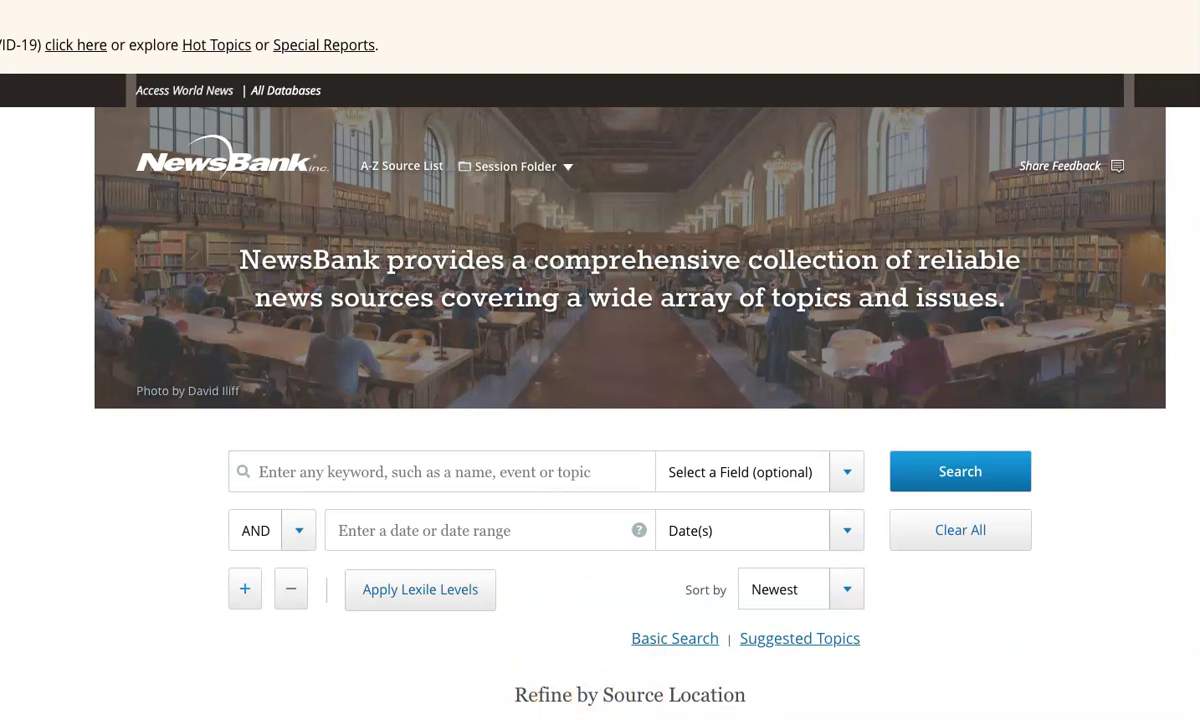
scroll(1082, 477, down, 3)
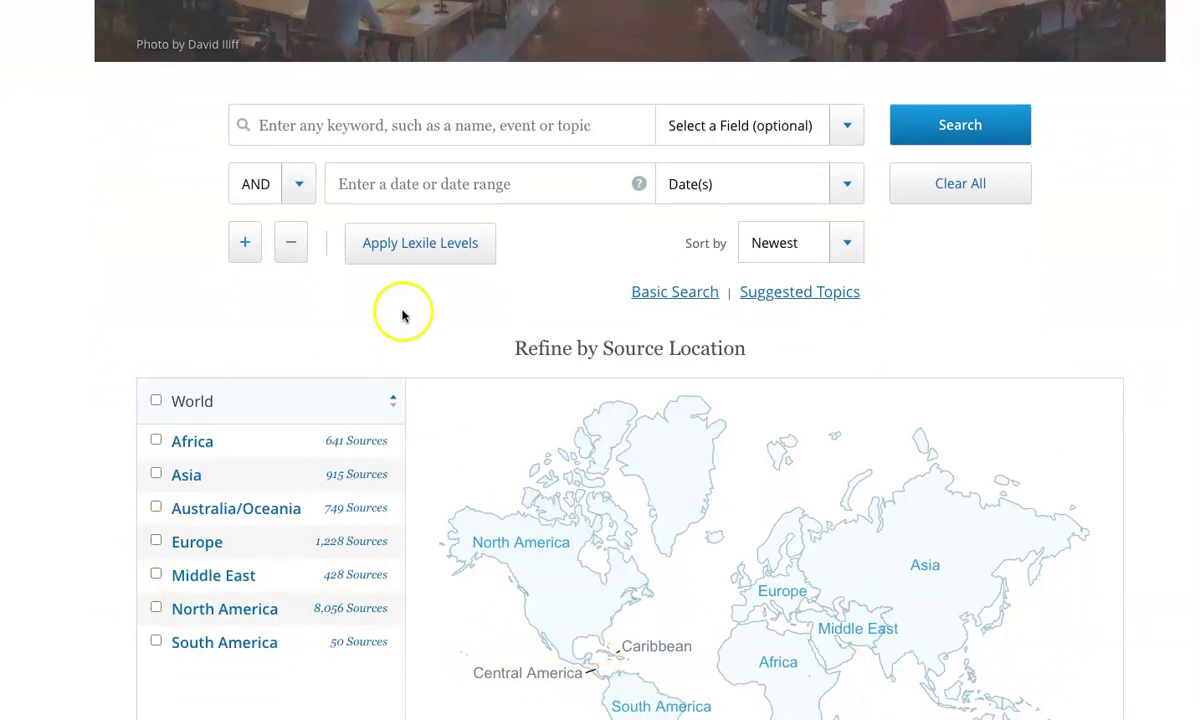
click(368, 123)
key(Escape)
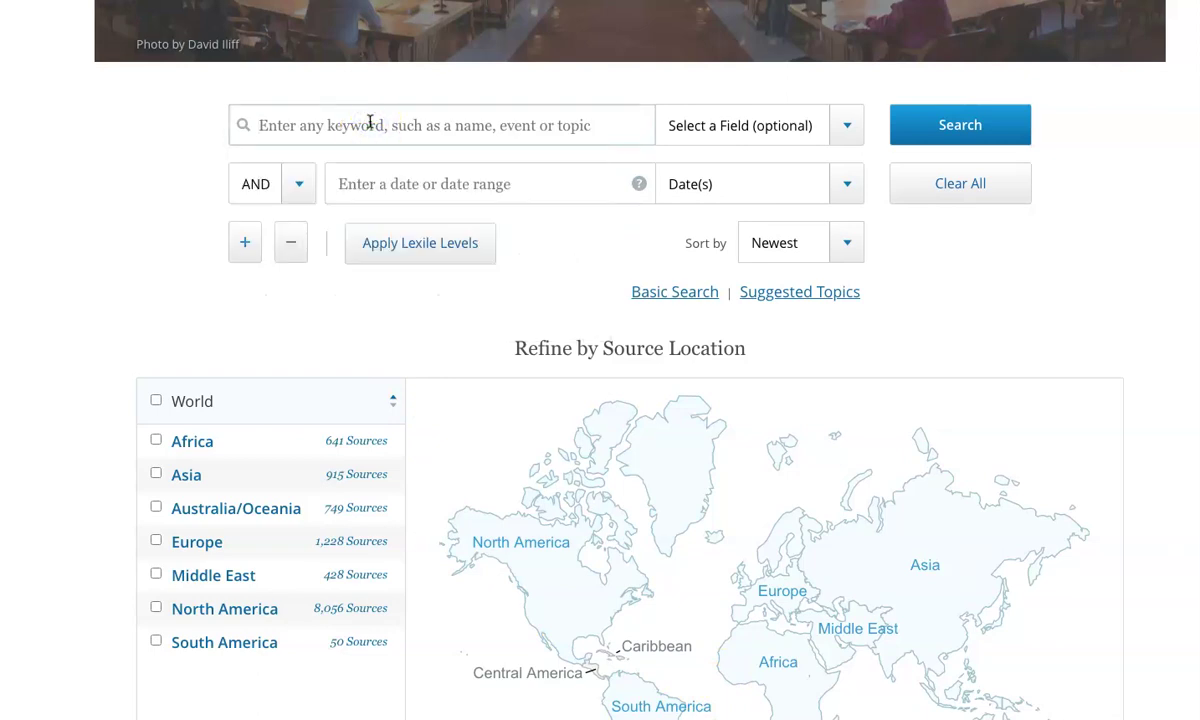
scroll(370, 122, up, 4)
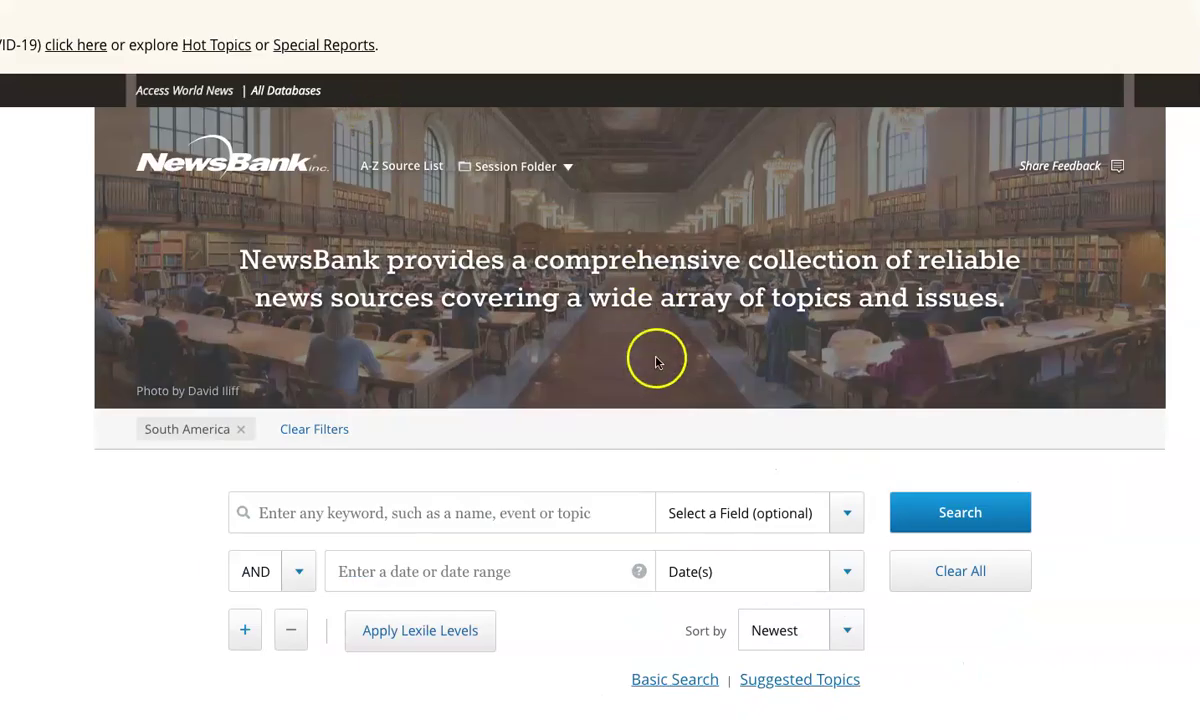
Enter 'rock and roll' as the keyword and limit sources to Brazil
click(543, 521)
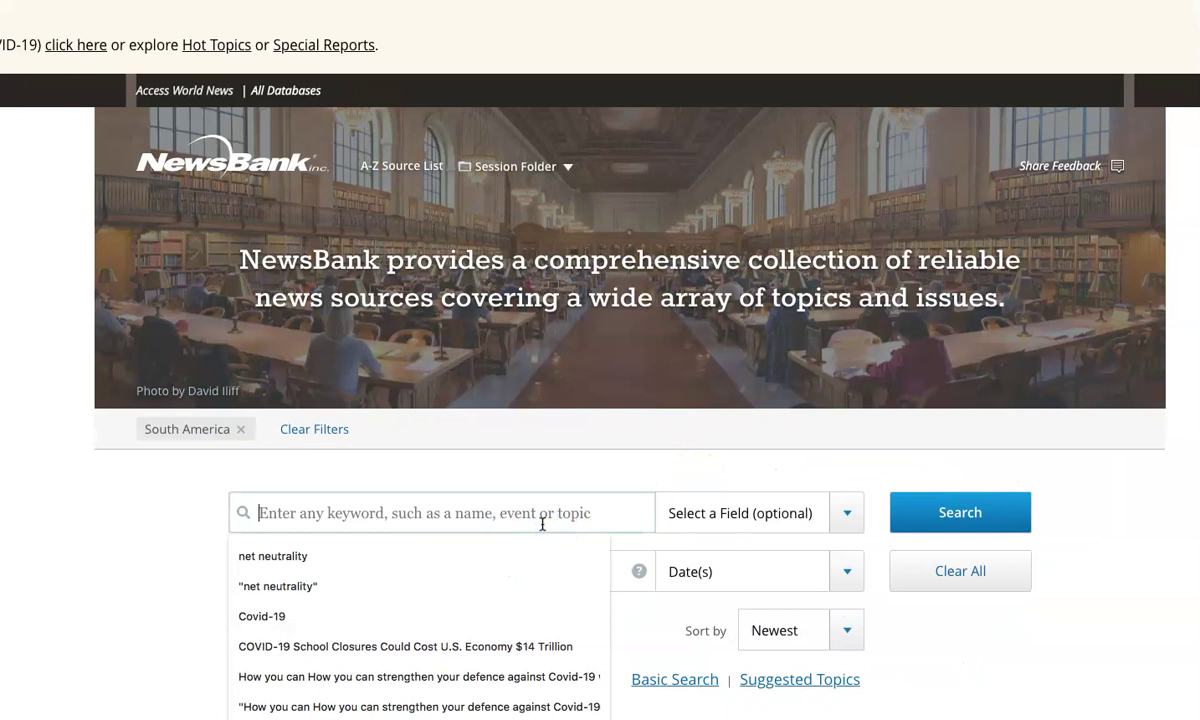
text(rock and roll)
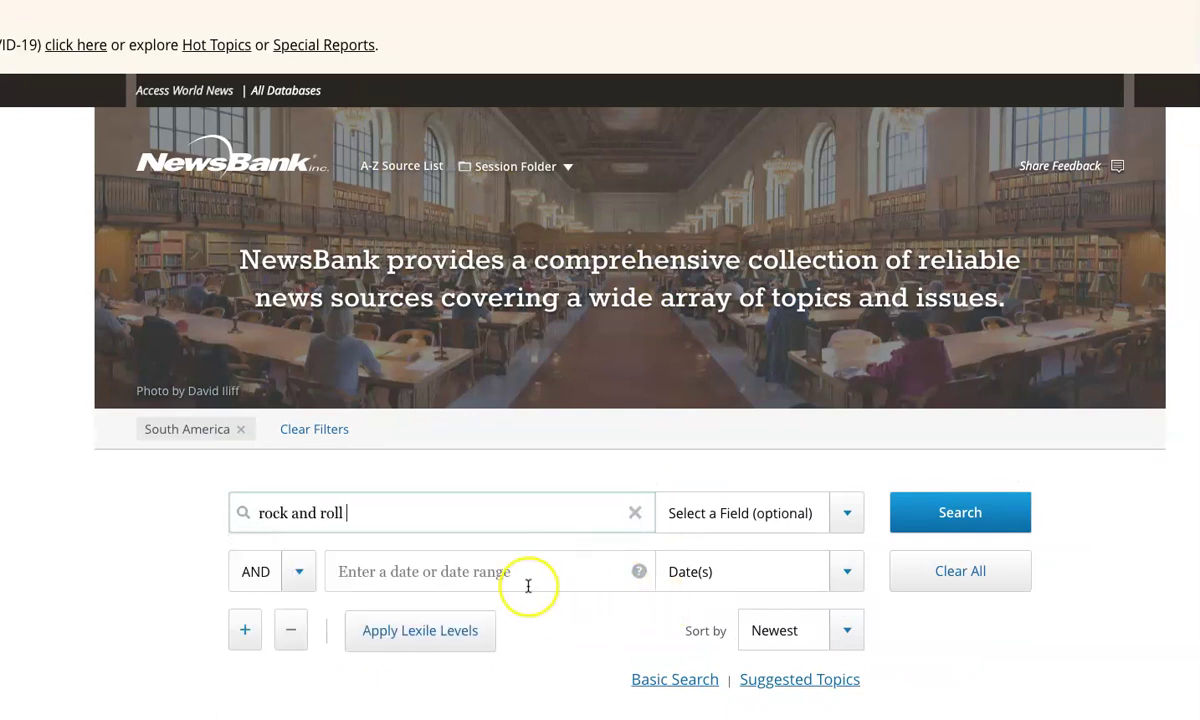
scroll(600, 360, down, 5)
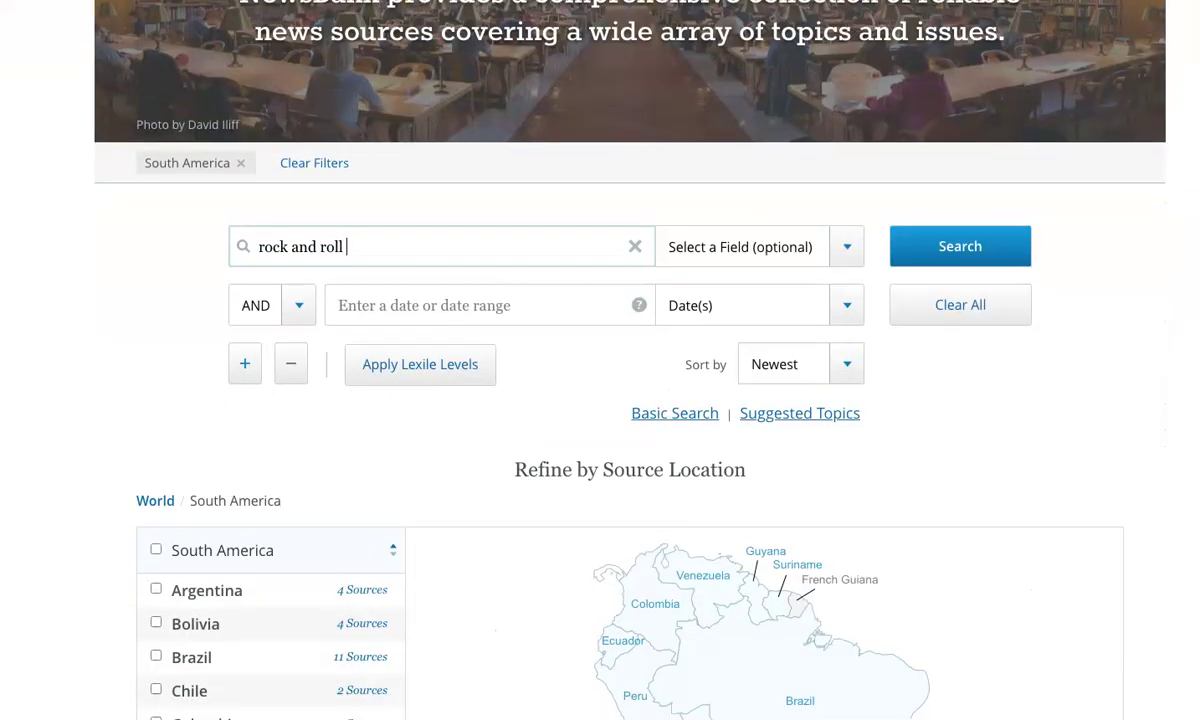
scroll(873, 411, down, 2)
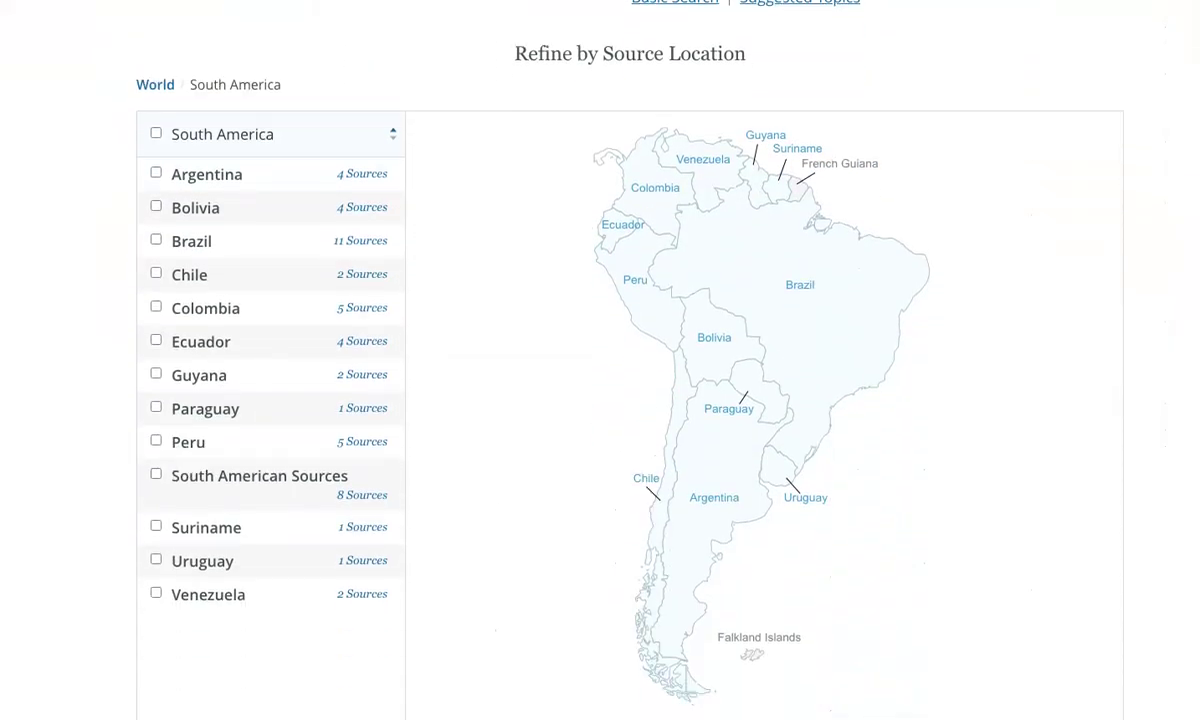
scroll(873, 411, up, 1)
click(873, 411)
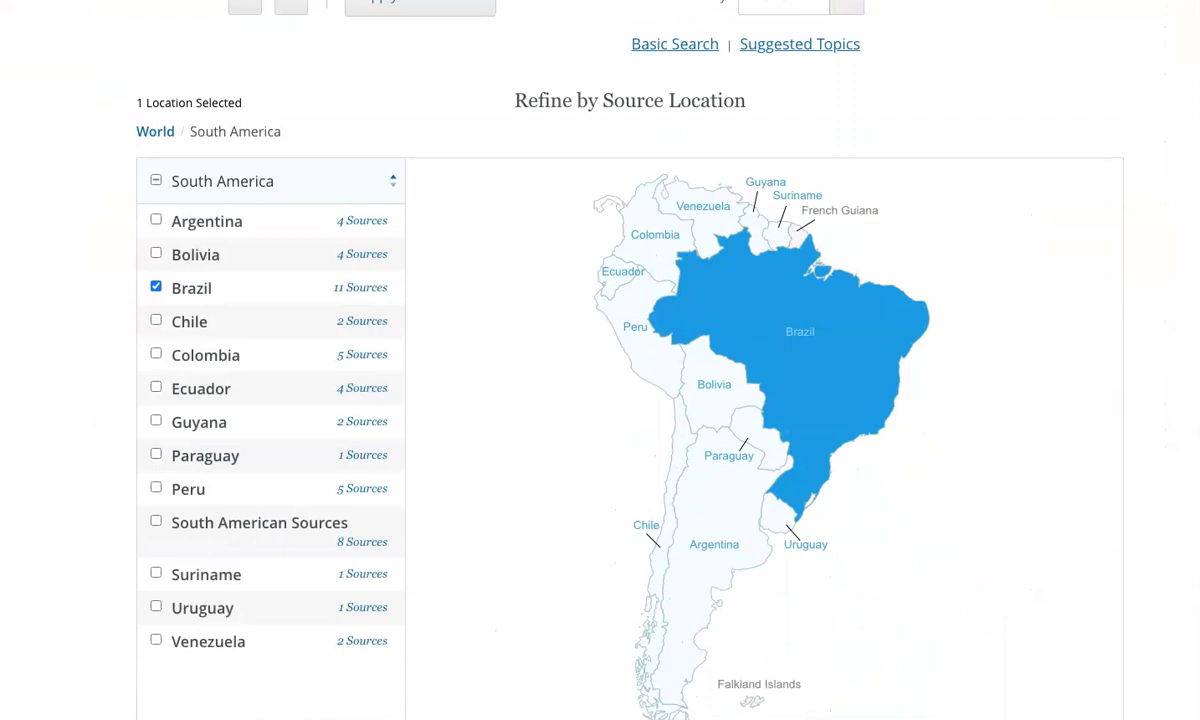
scroll(1013, 300, up, 3)
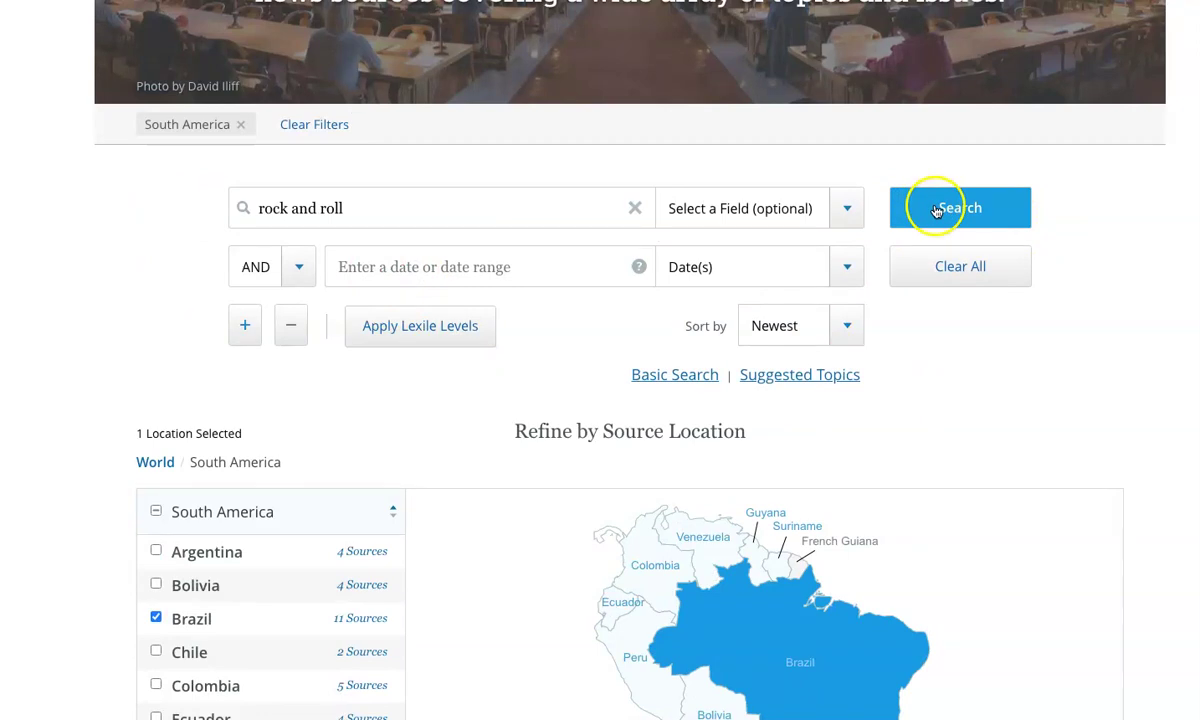
Restrict the search field to Lead/First Paragraph and run the search
click(830, 212)
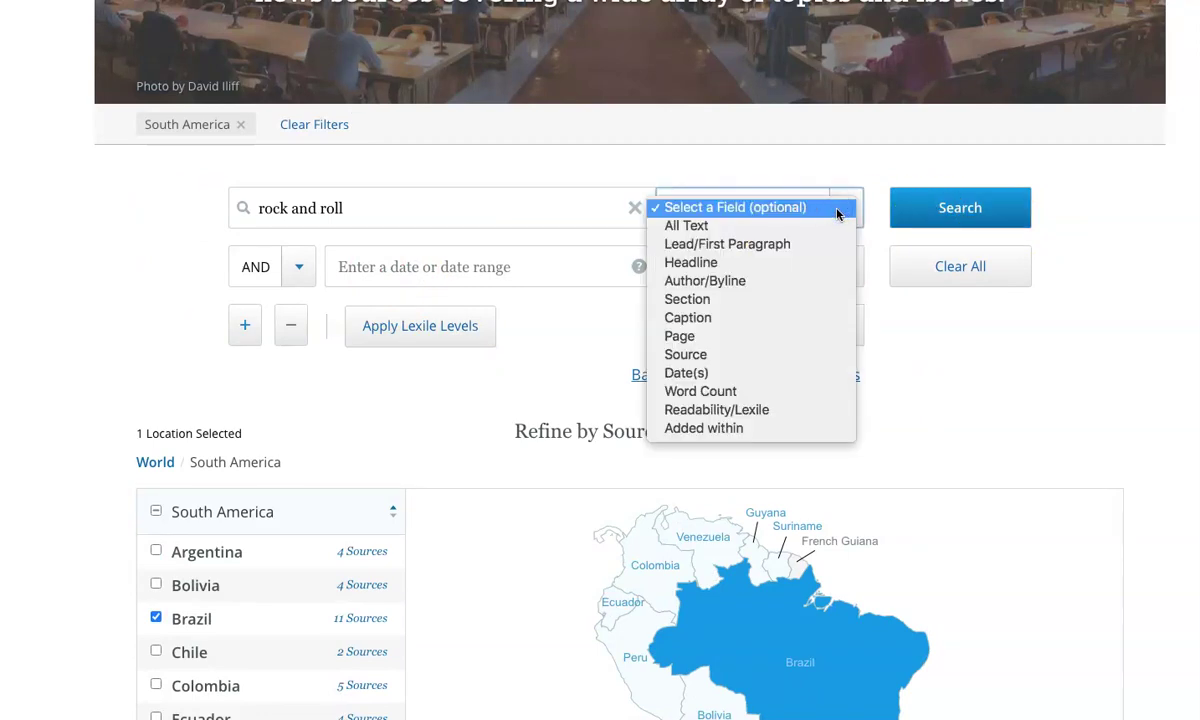
click(760, 246)
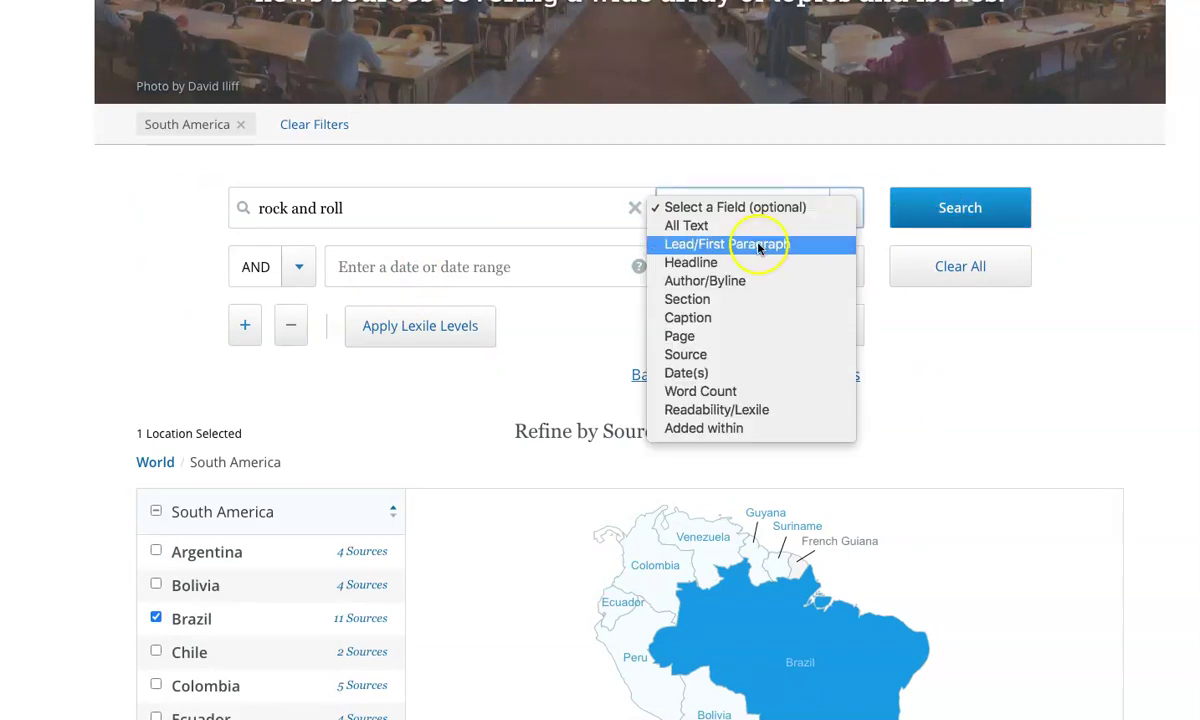
click(937, 212)
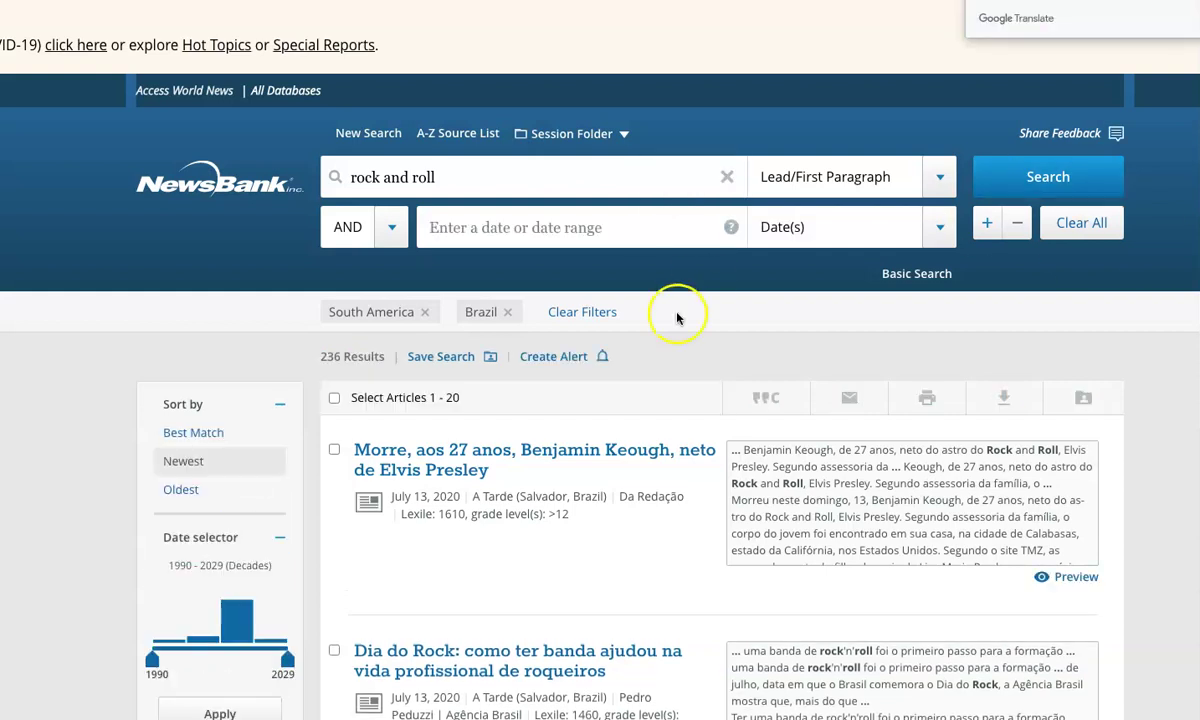
Browse the 236 Brazil results and try the Date slider, leaving the range at 1990–2029
scroll(277, 344, down, 3)
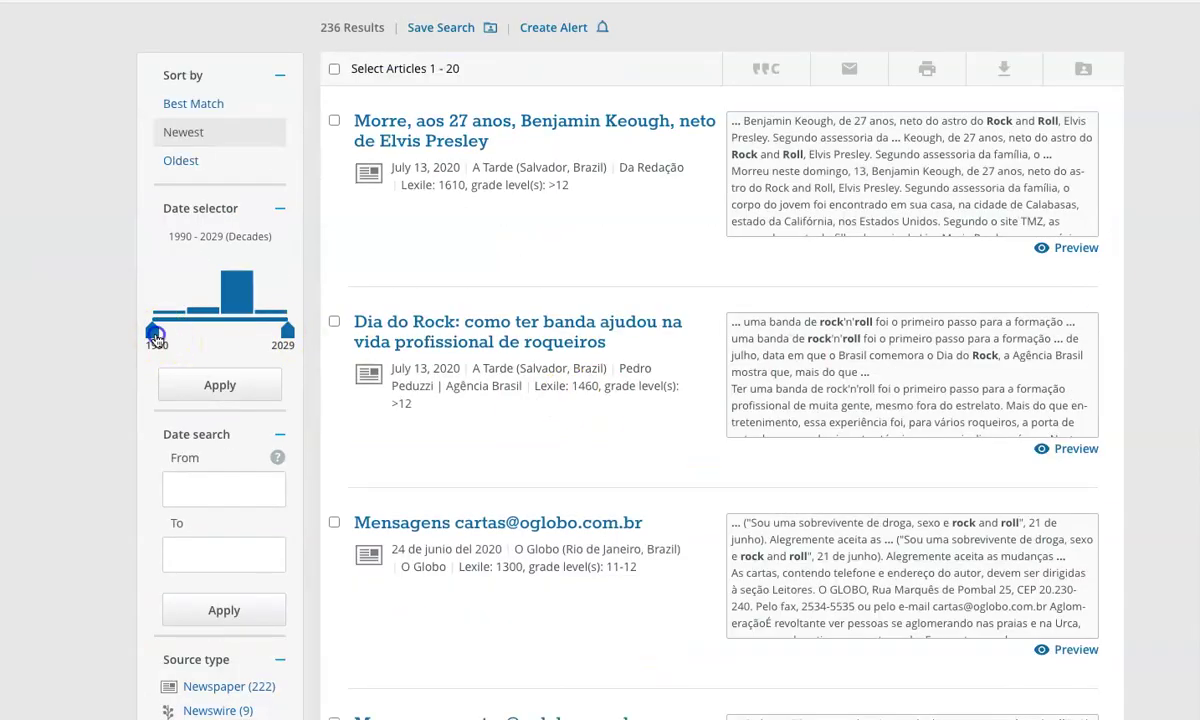
drag(155, 337, 113, 323)
mouse_move(266, 322)
mouse_down()
mouse_move(190, 316)
mouse_move(194, 337)
mouse_move(278, 338)
mouse_move(250, 341)
mouse_up()
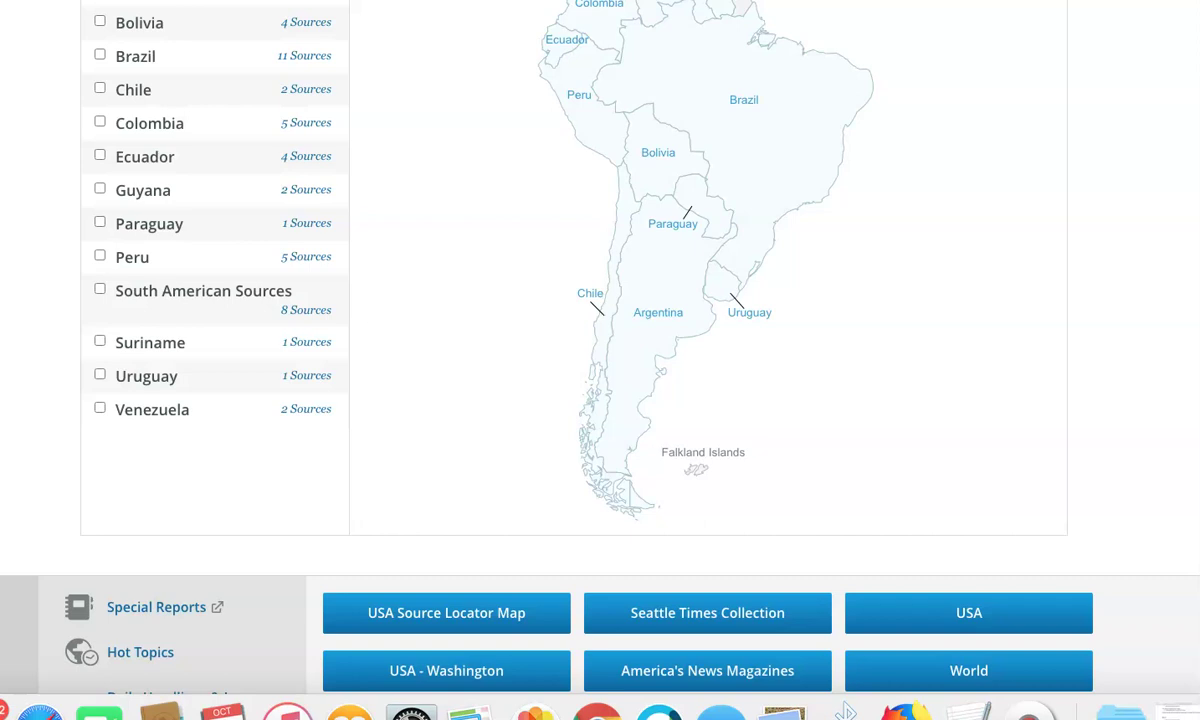
Scroll to the NewsBank footer and open the USA - Washington news collection
scroll(600, 300, down, 3)
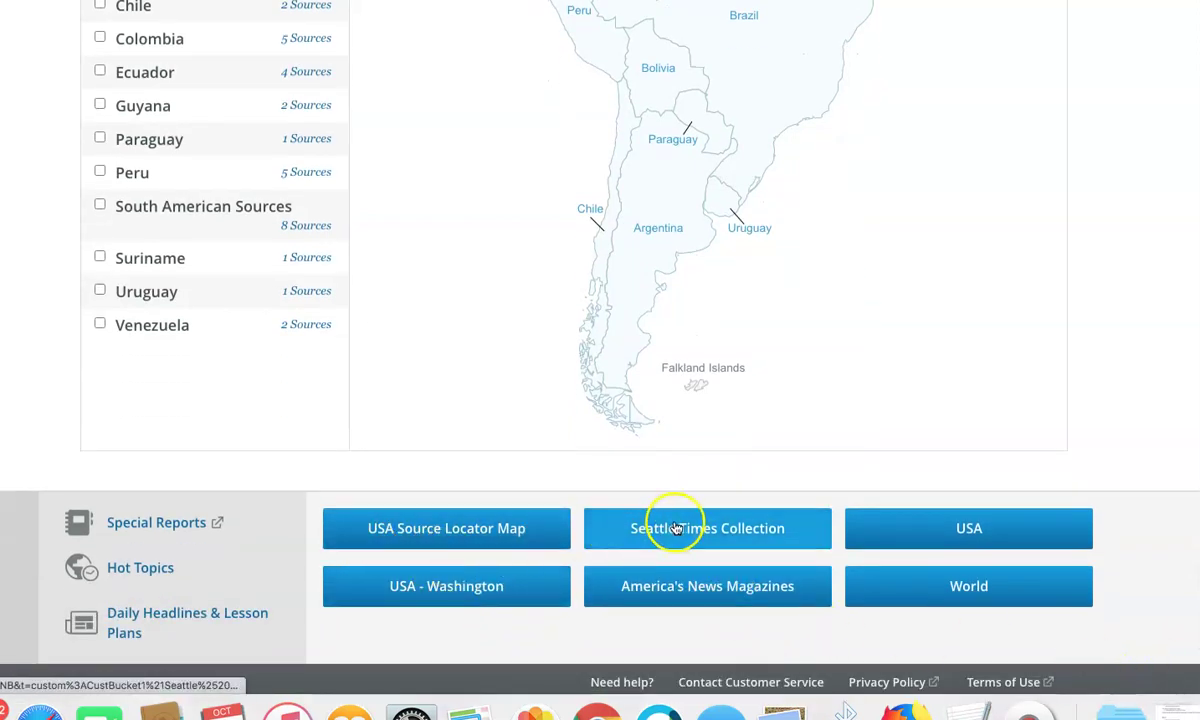
click(519, 601)
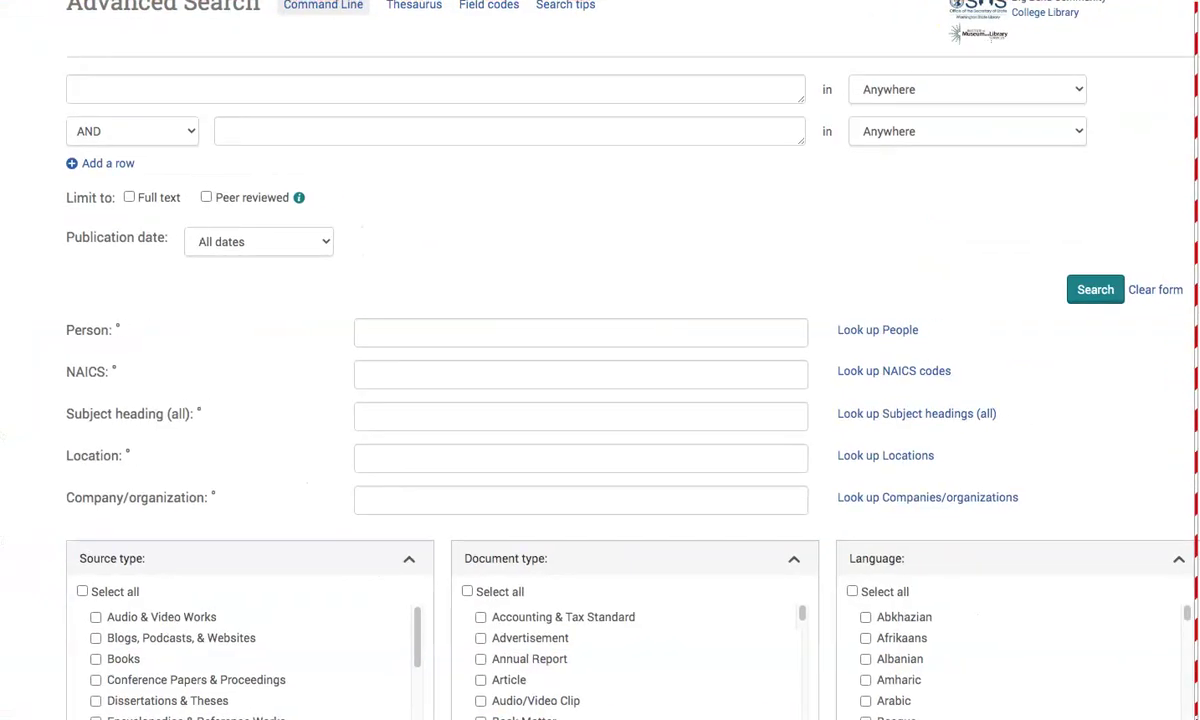
Run a ProQuest Advanced Search for 'piano concert', replacing the initial 'harpist' entry
click(406, 85)
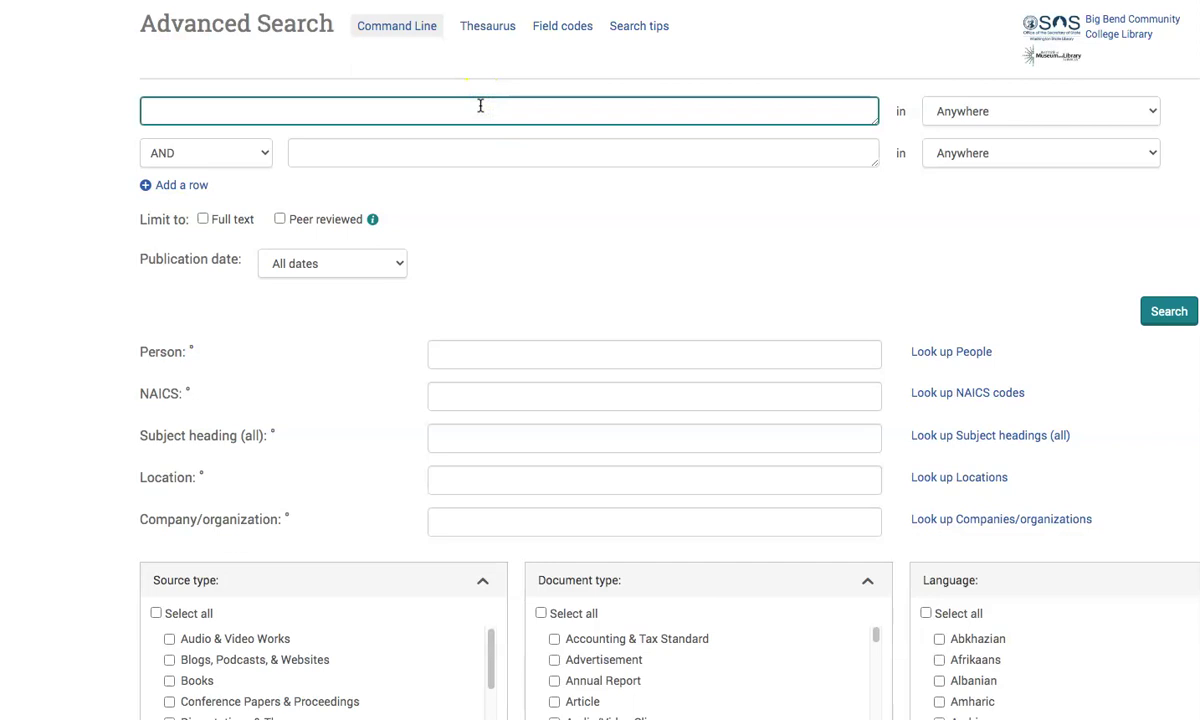
text(har)
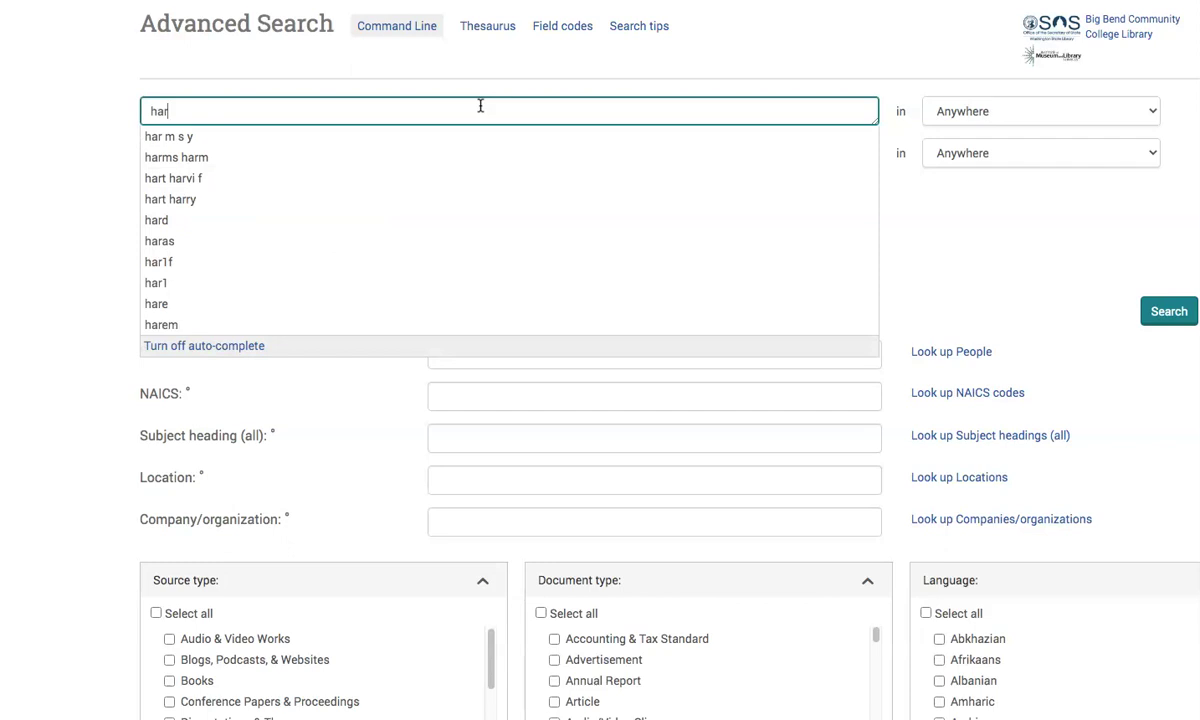
text(pisch)
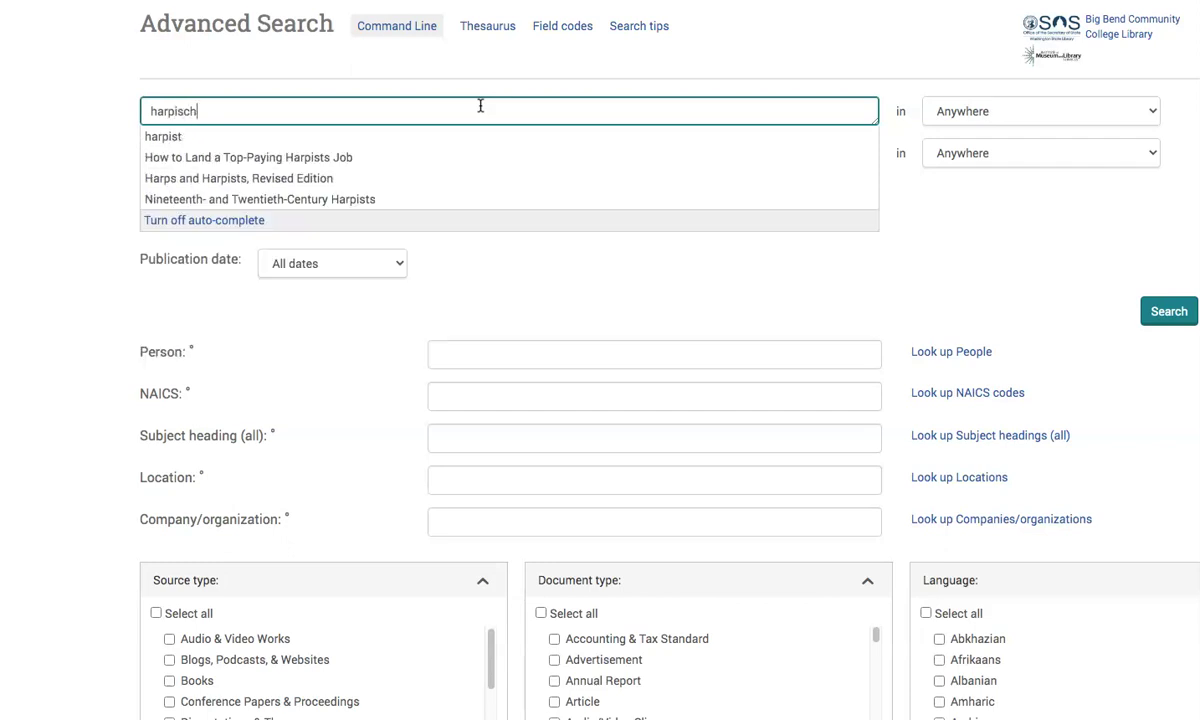
text(t)
key(BackSpace)
key(BackSpace)
key(BackSpace)
key(BackSpace)
key(BackSpace)
key(BackSpace)
key(BackSpace)
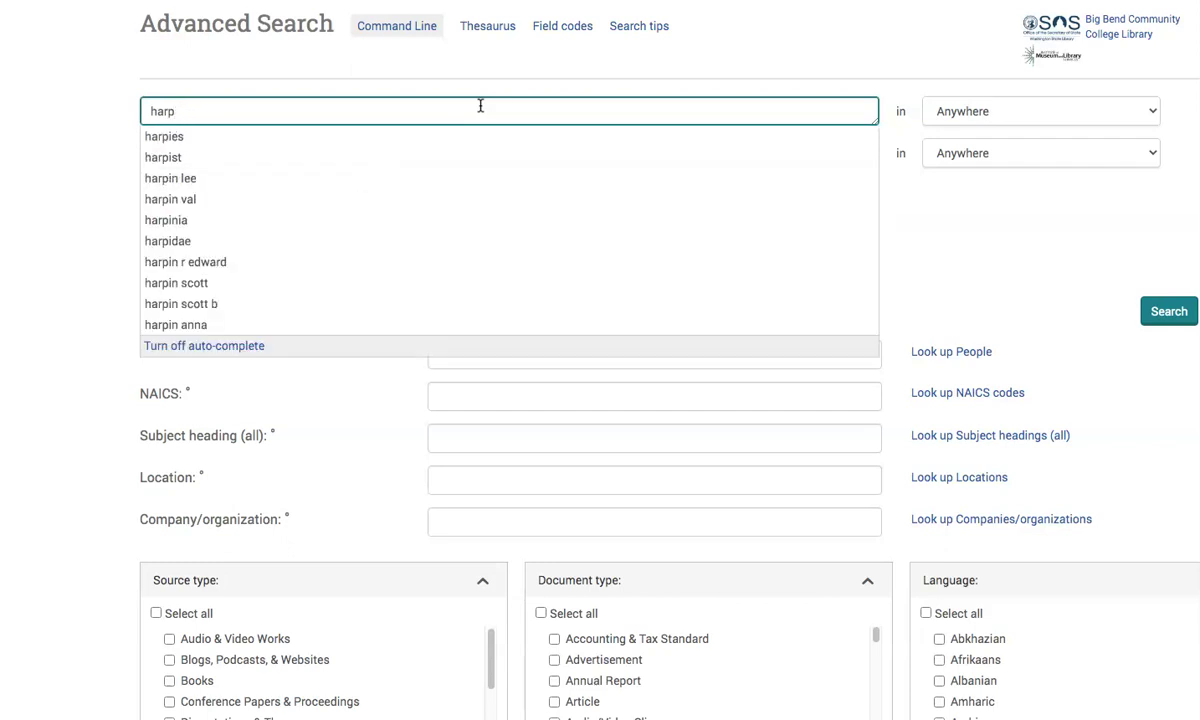
text(piano conce)
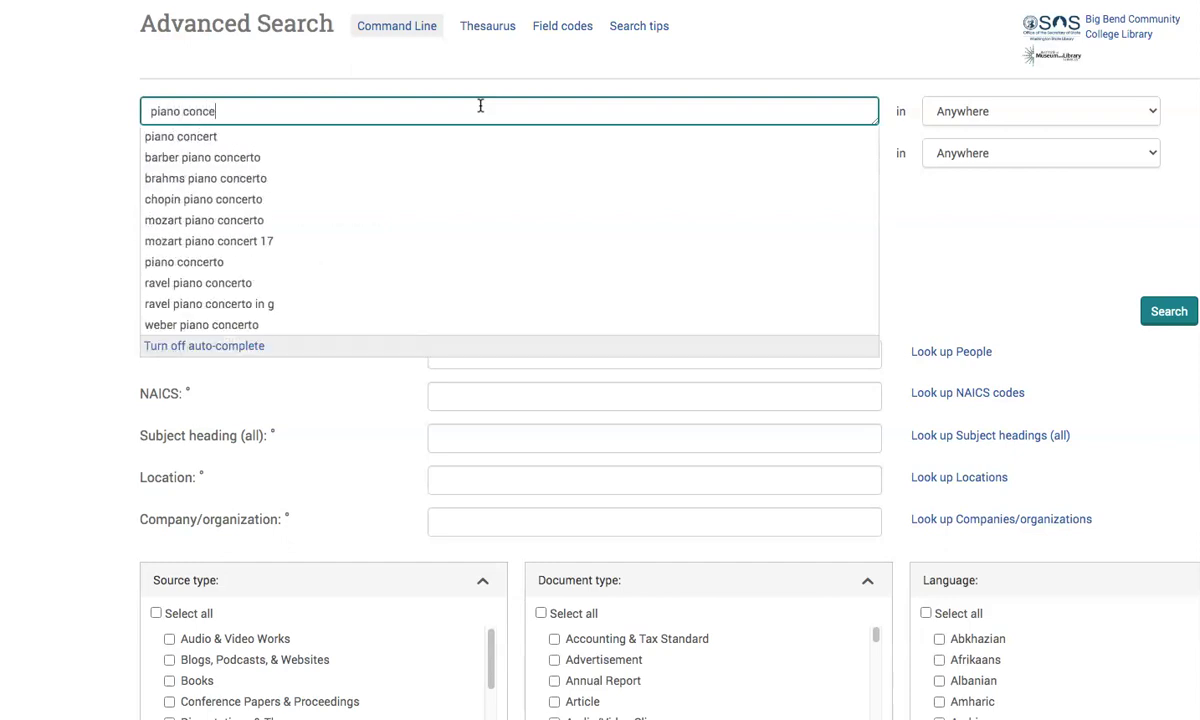
text(rt)
key(Return)
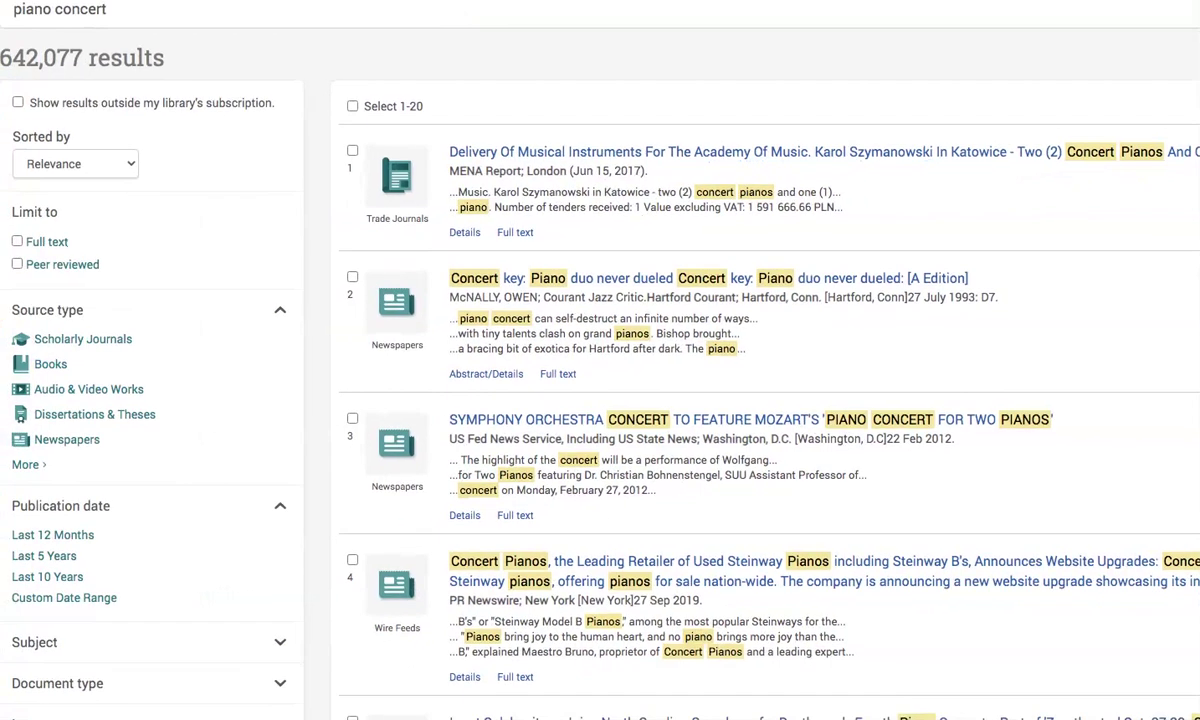
Limit the piano concert results to full text and open the first MENA Report article
click(24, 239)
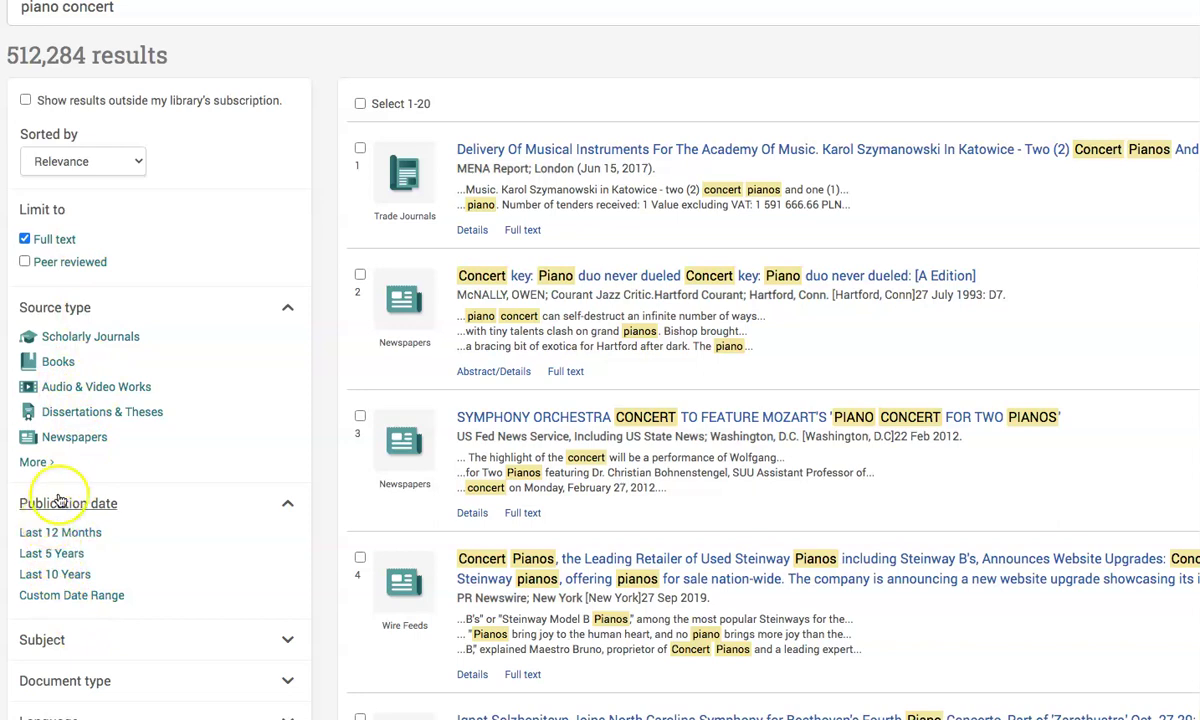
click(576, 155)
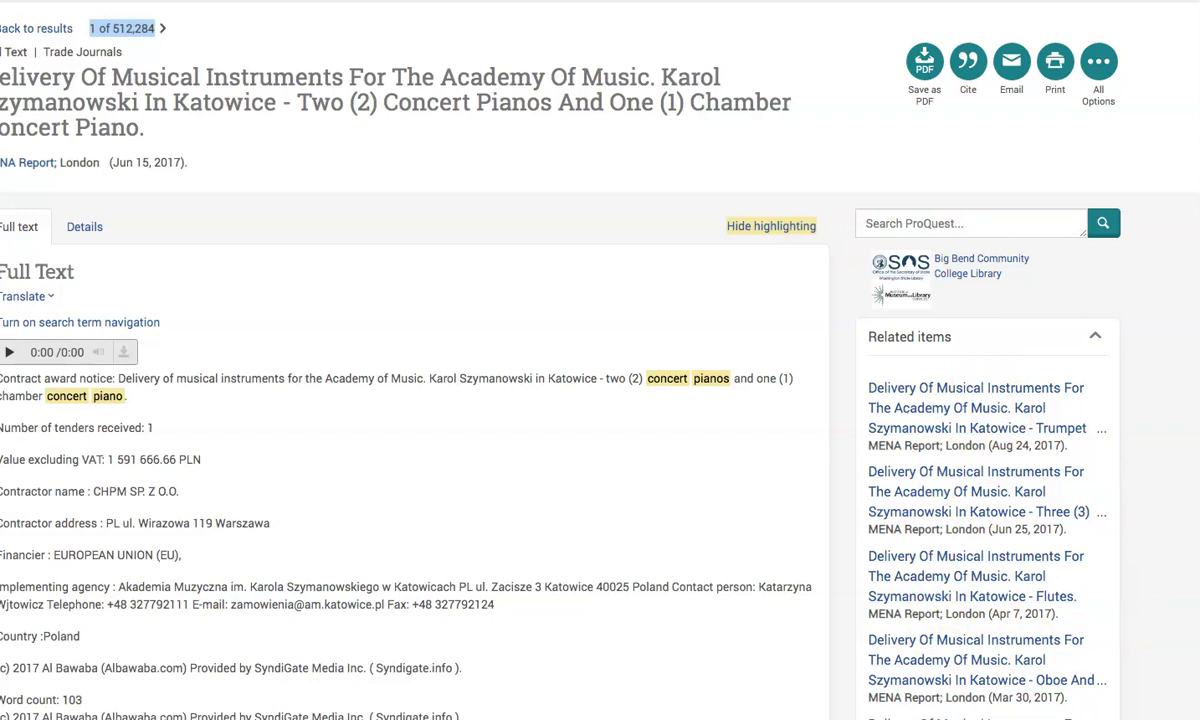
Scroll through the MENA Report concert pianos article
scroll(560, 360, down, 5)
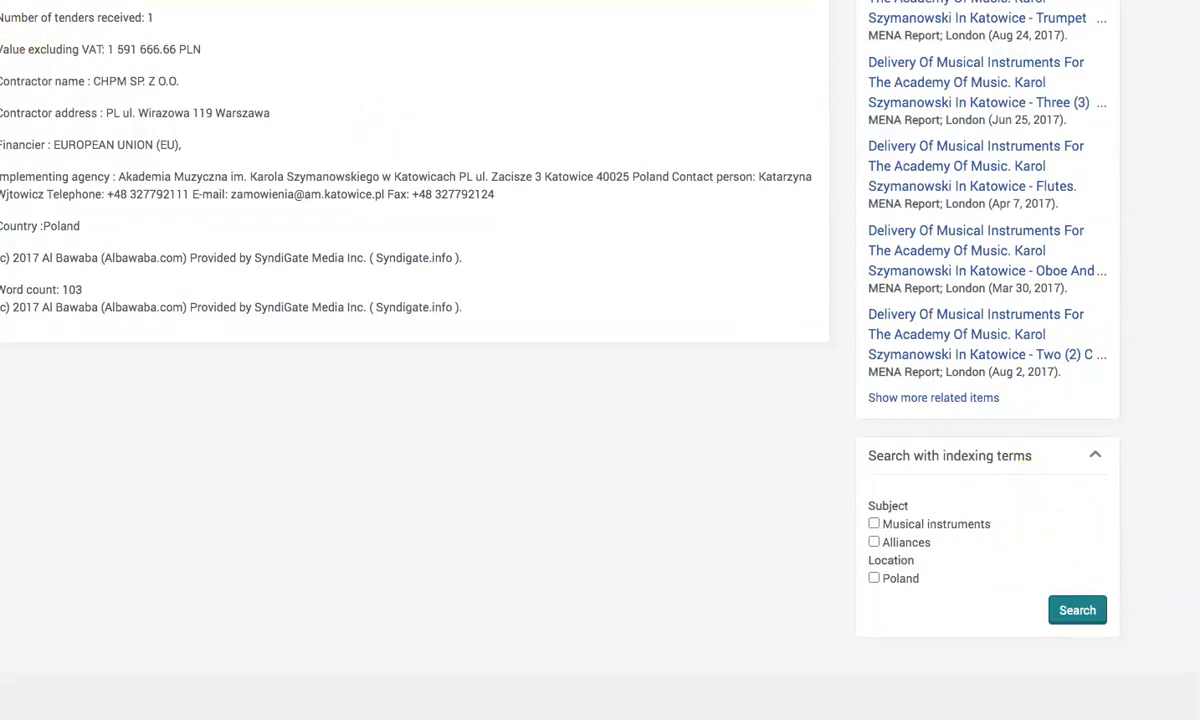
scroll(560, 360, up, 5)
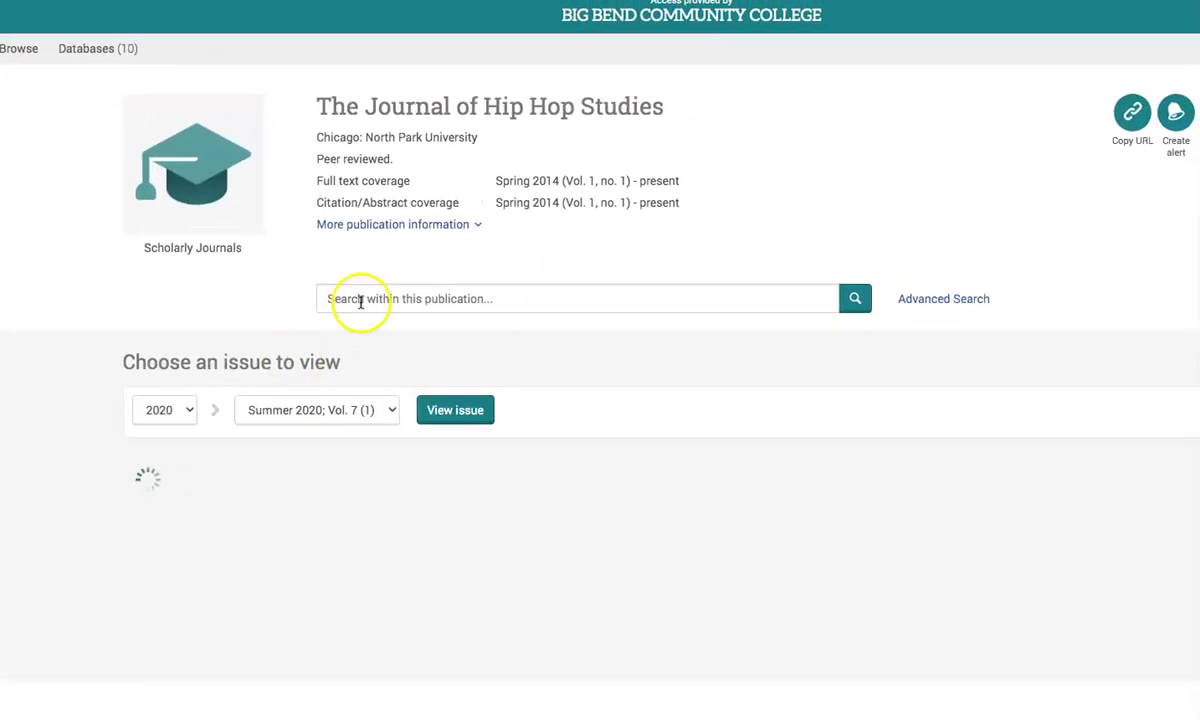
Try the journal's Search within this publication box and year list, keeping the 2020 issues
click(361, 300)
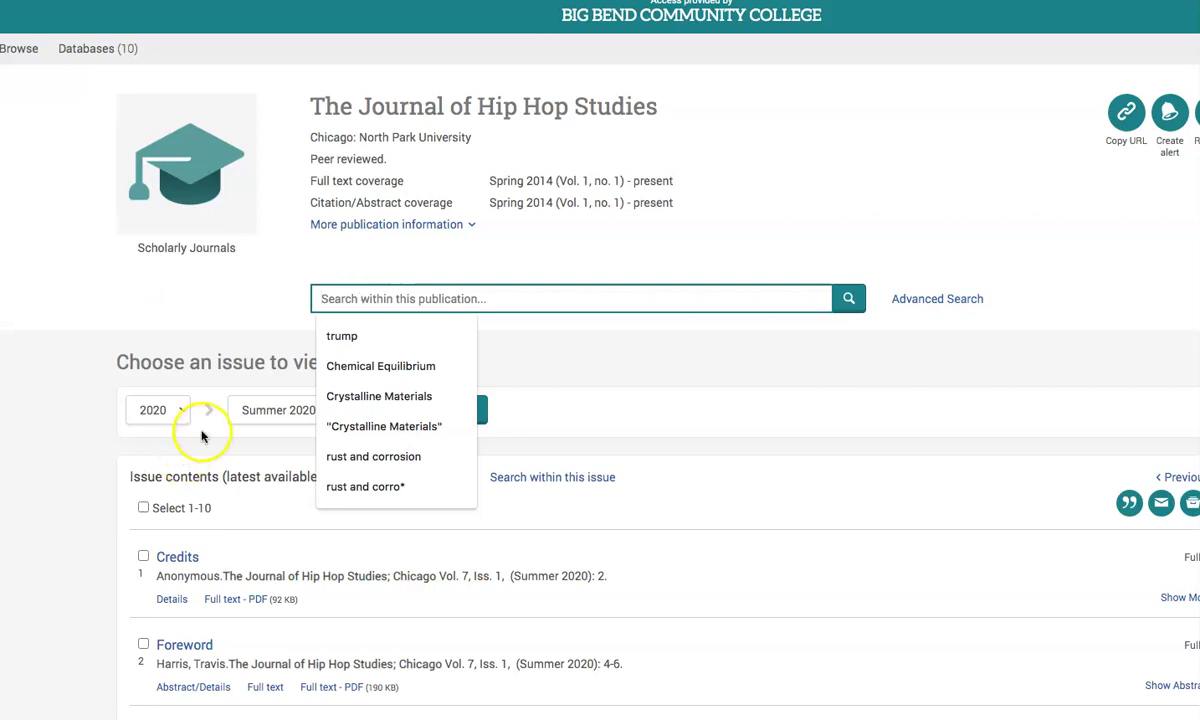
click(180, 412)
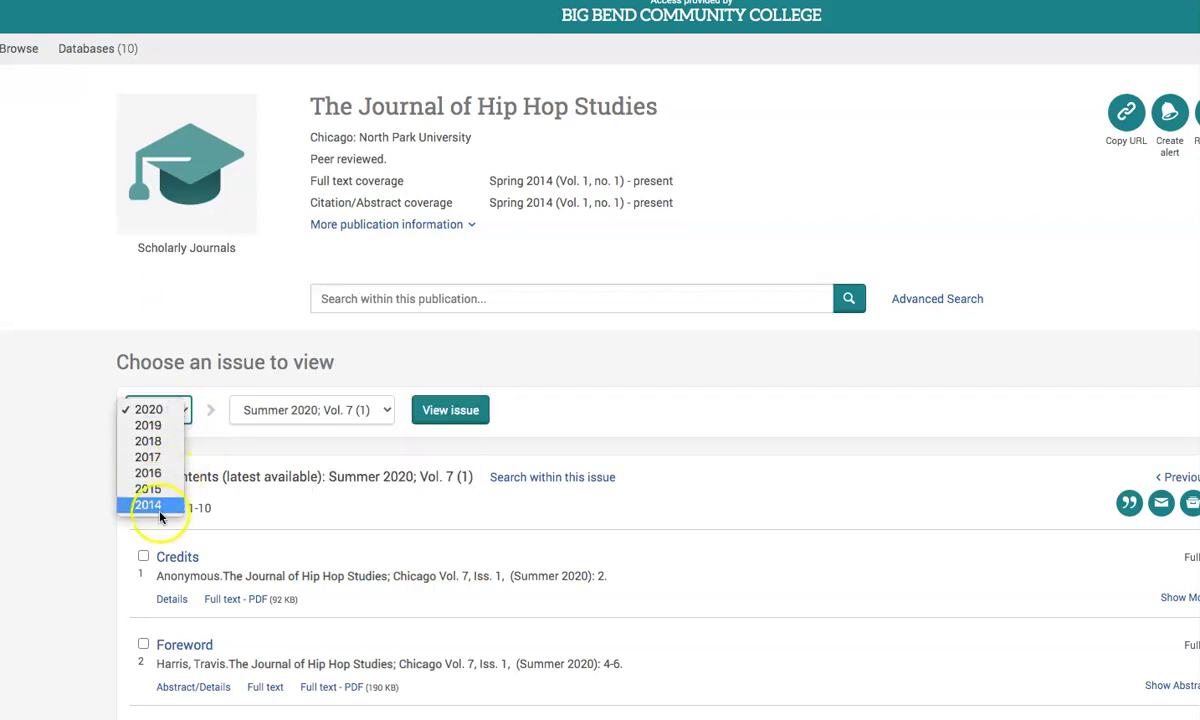
click(528, 350)
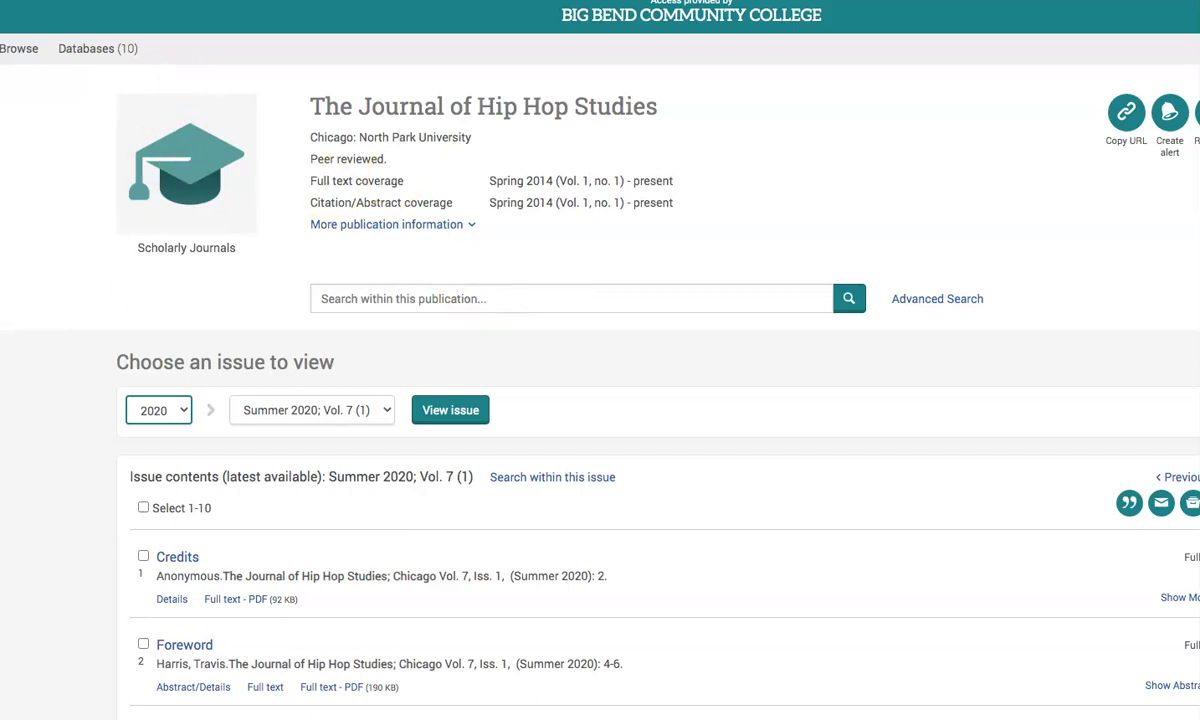
key(alt+Left)
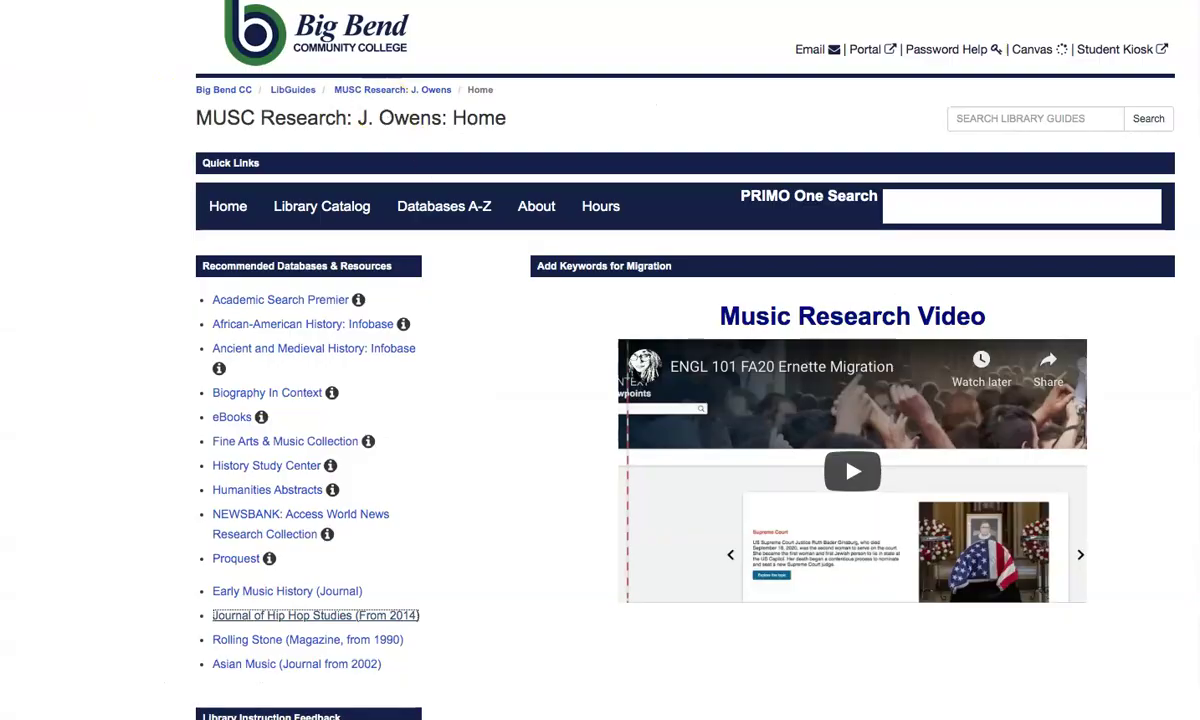